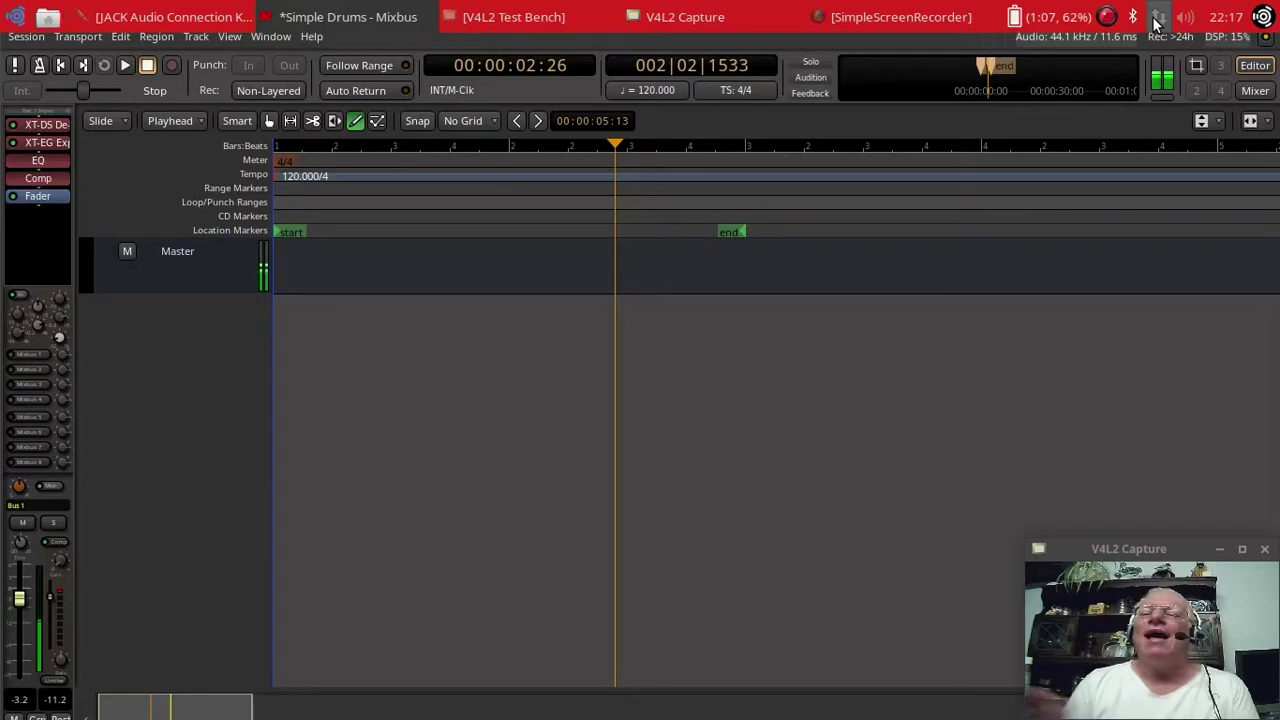
# Confirm the 120 BPM tempo and 4/4 meter, then set the grid to 1/8 Note
pyautogui.click(1157, 22)
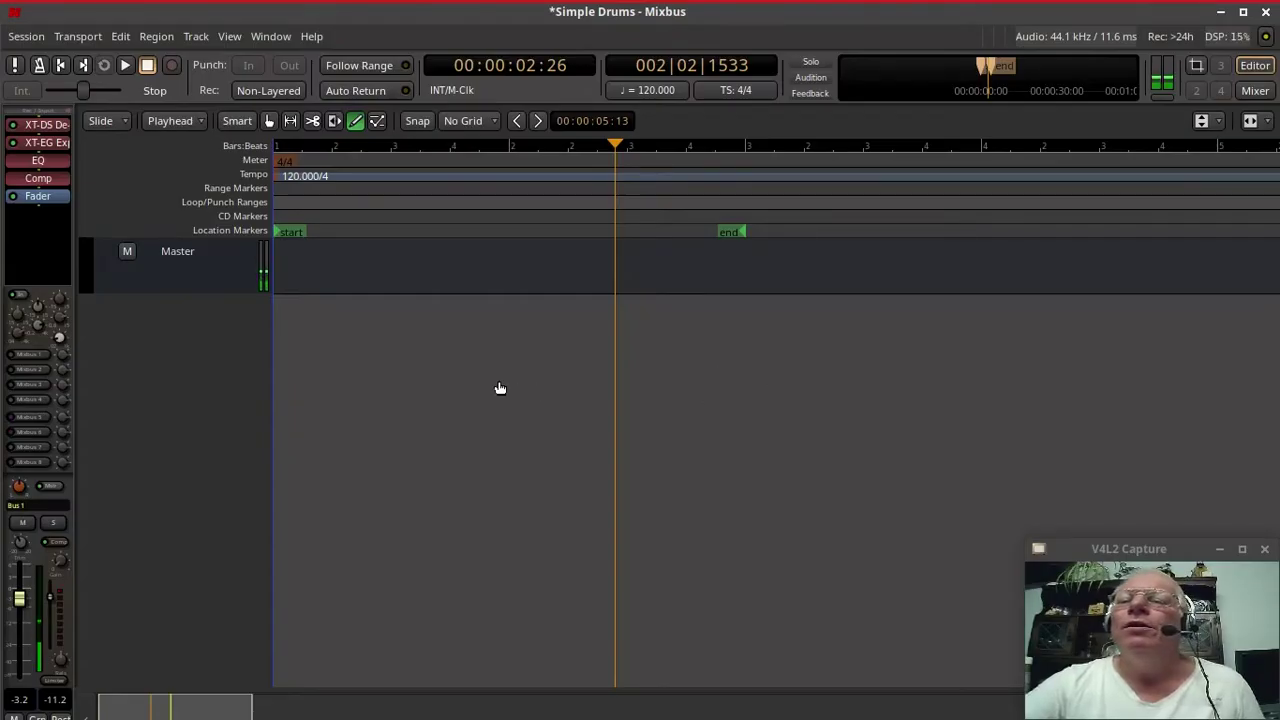
pyautogui.click(668, 90)
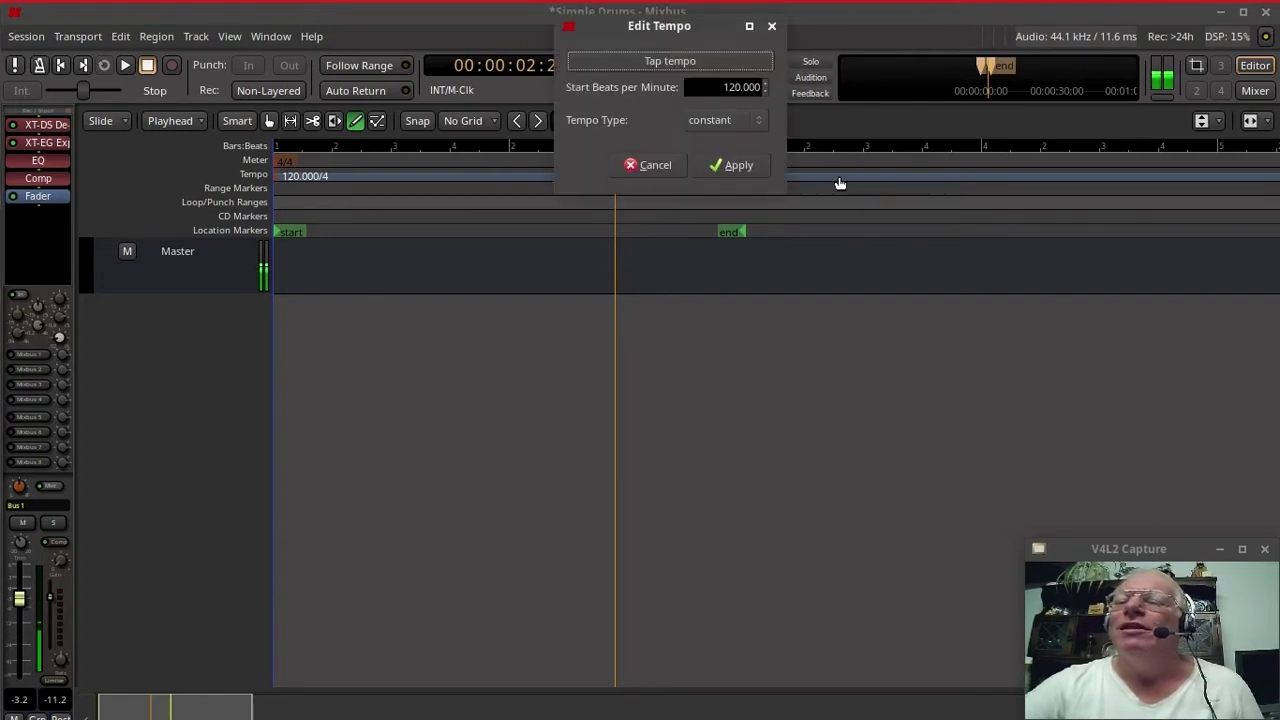
pyautogui.click(739, 167)
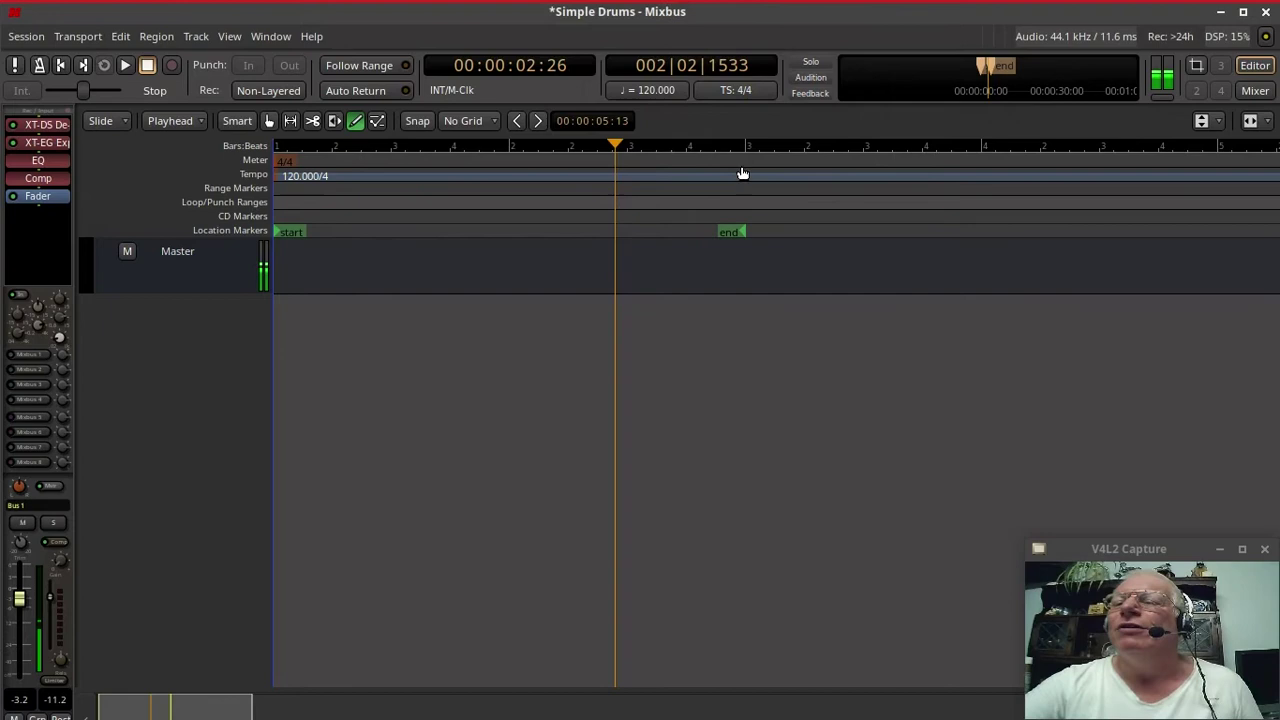
pyautogui.click(744, 92)
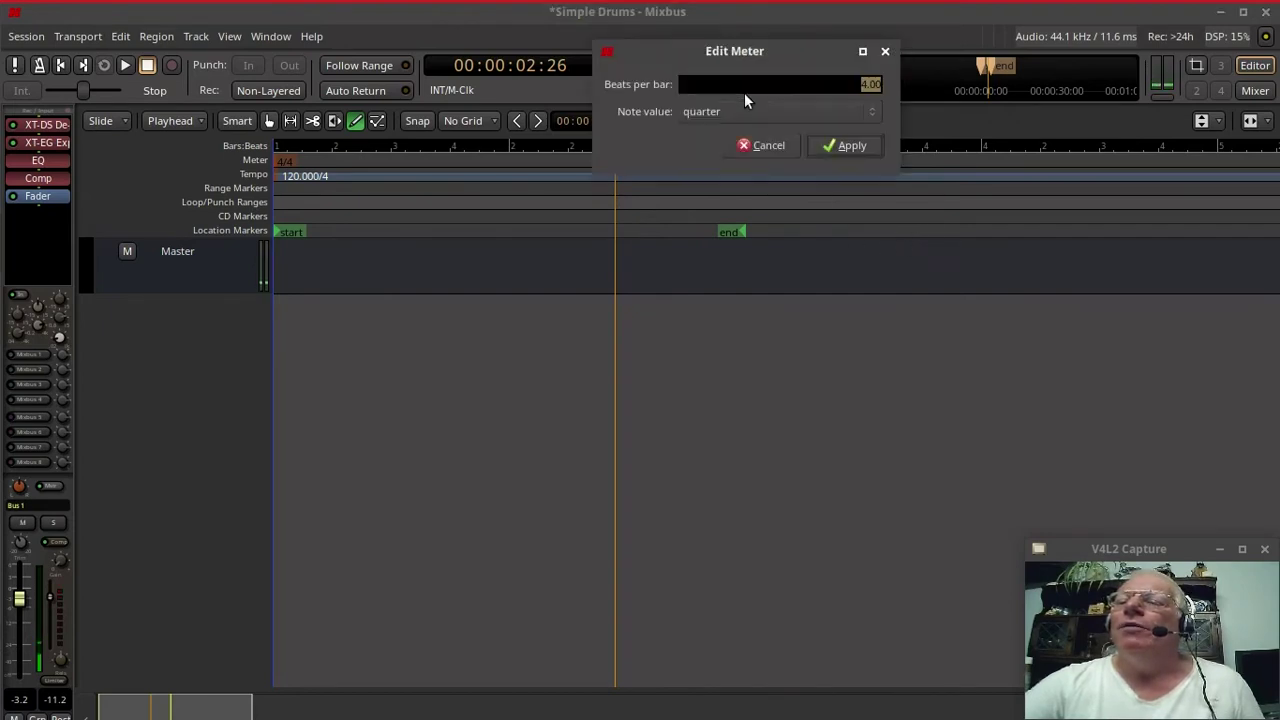
pyautogui.click(852, 146)
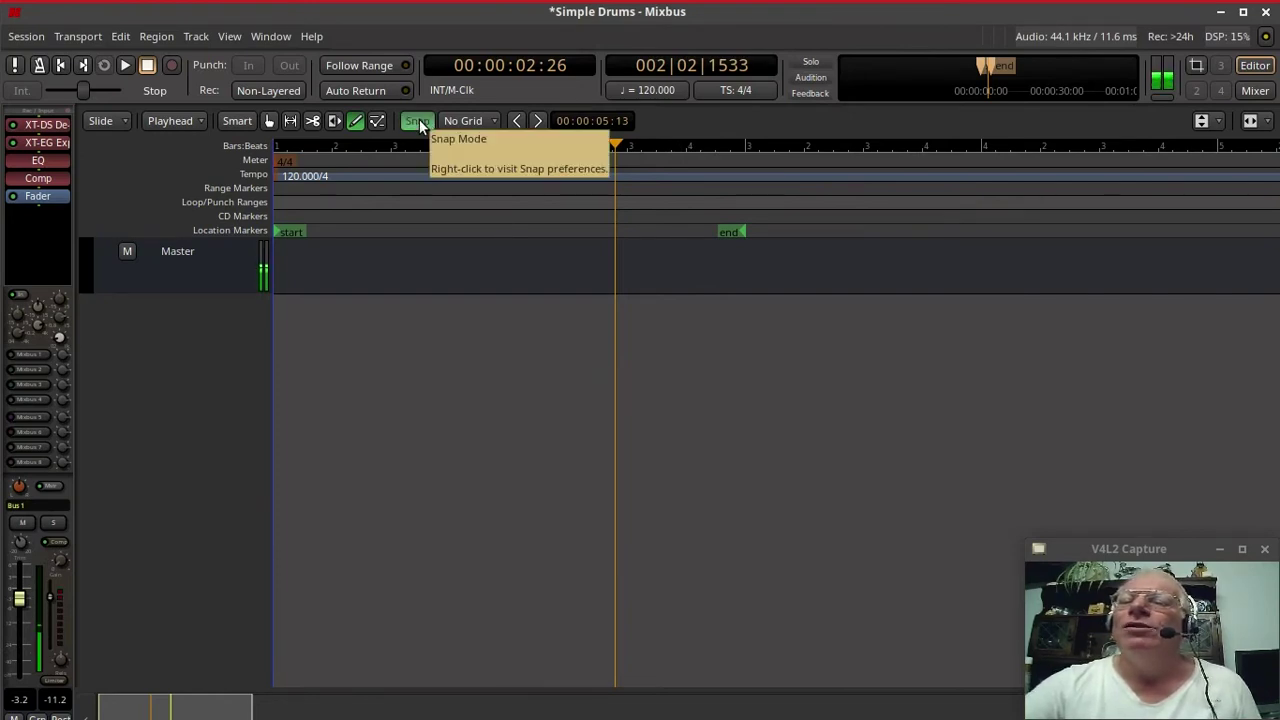
pyautogui.click(461, 122)
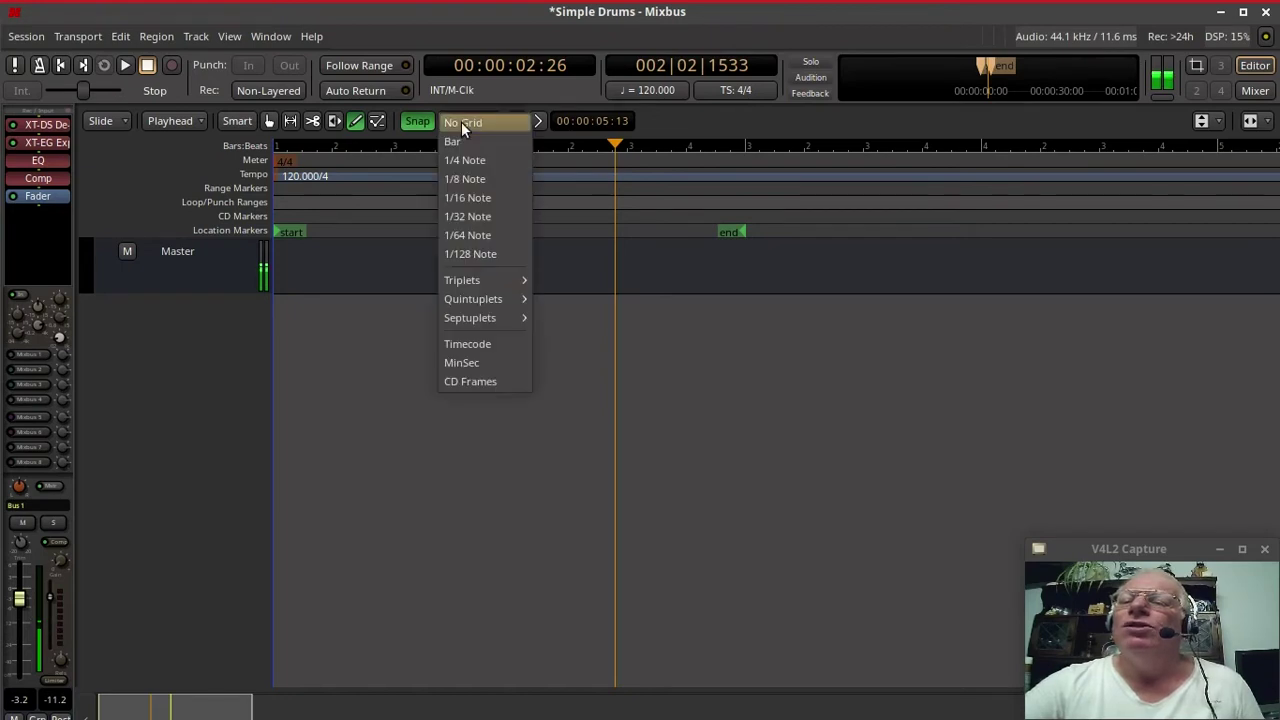
pyautogui.click(467, 178)
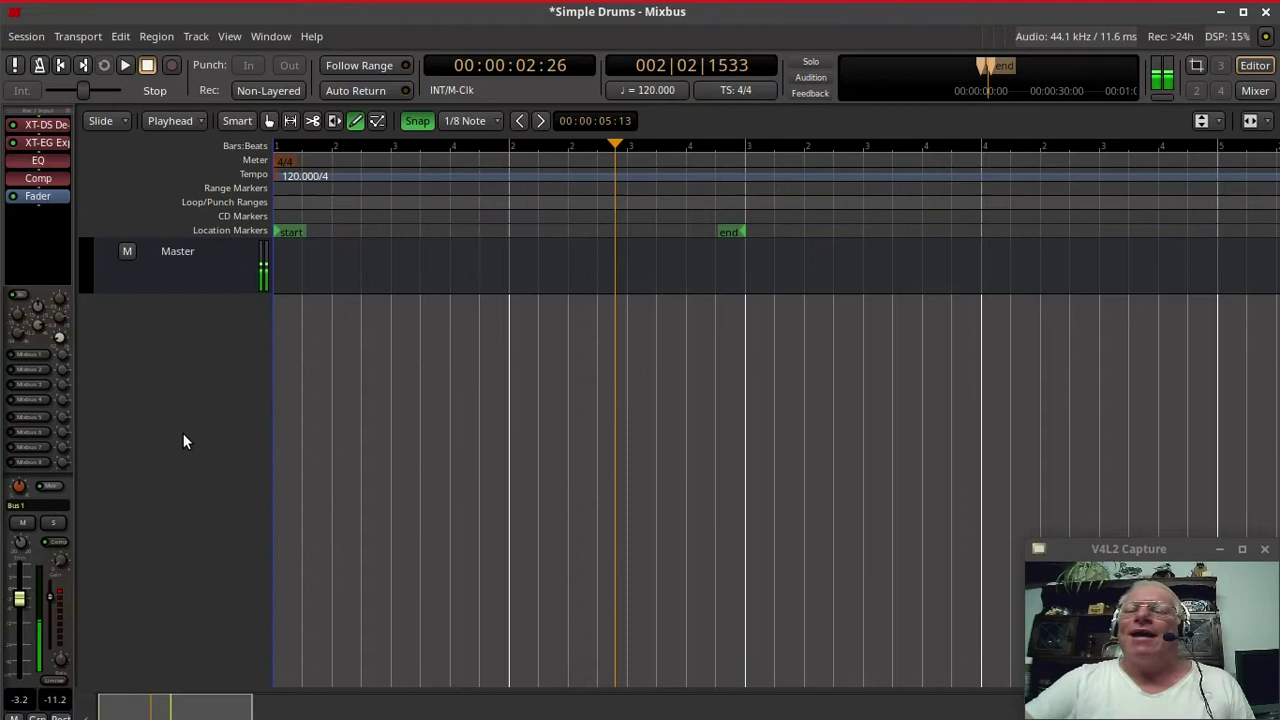
# Prepare one MIDI track called 'drum' with the Black Pearl Drumkit (LV2) instrument
pyautogui.doubleClick(172, 368)
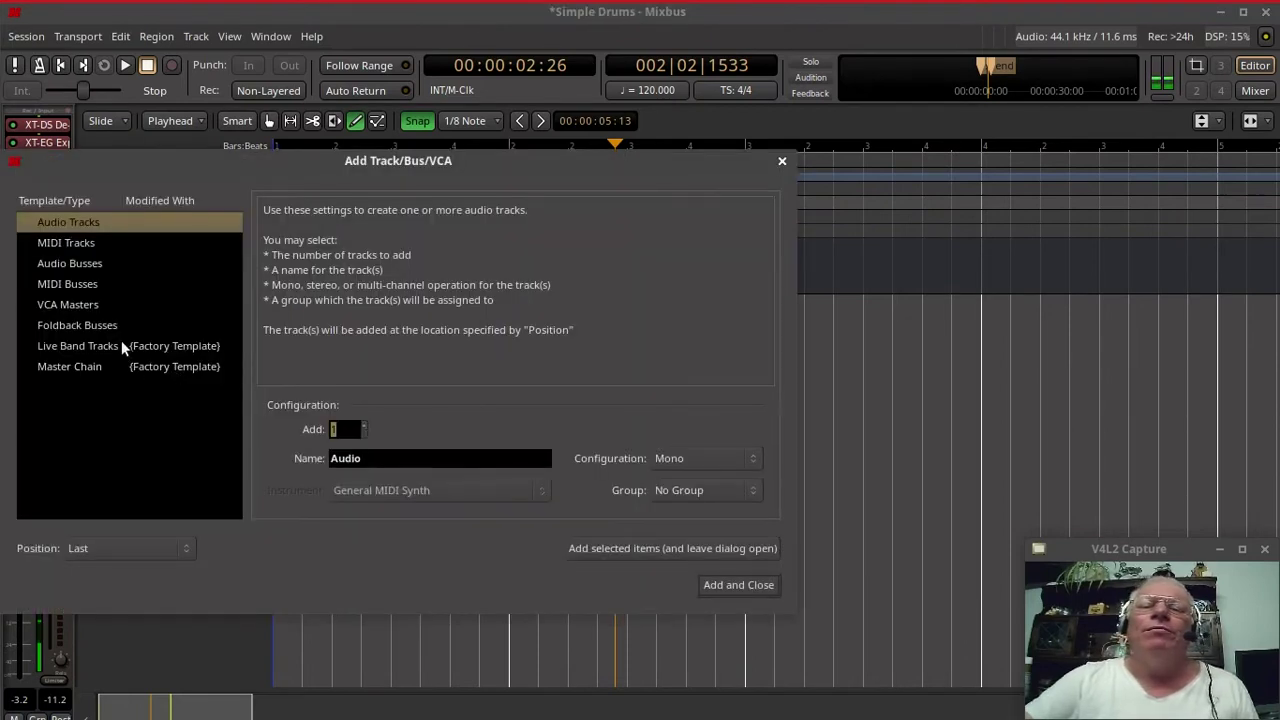
pyautogui.click(95, 243)
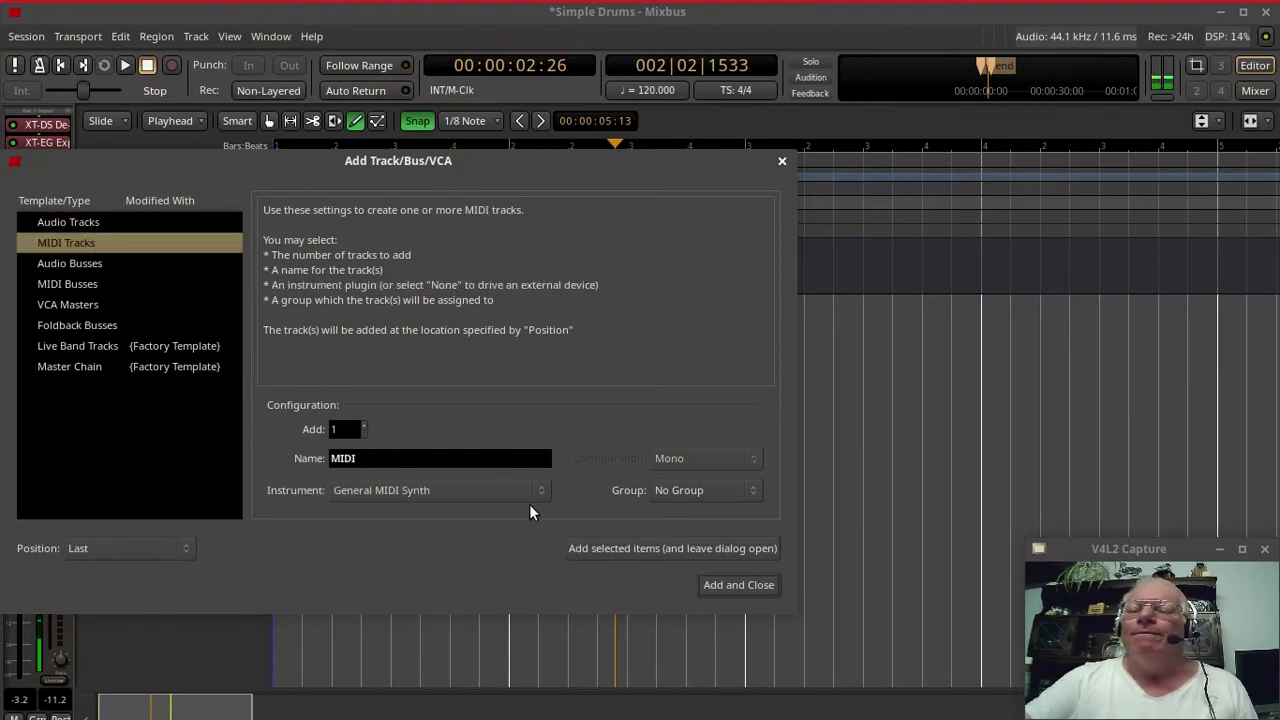
pyautogui.click(469, 491)
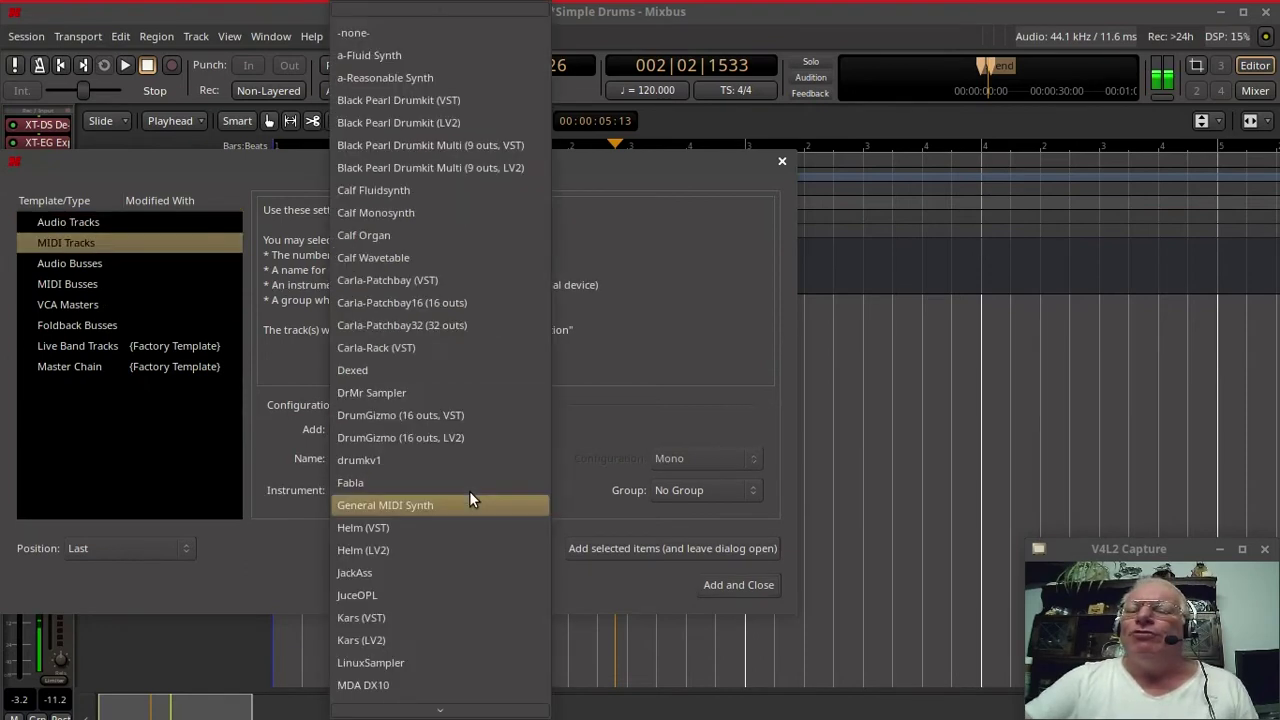
pyautogui.click(436, 124)
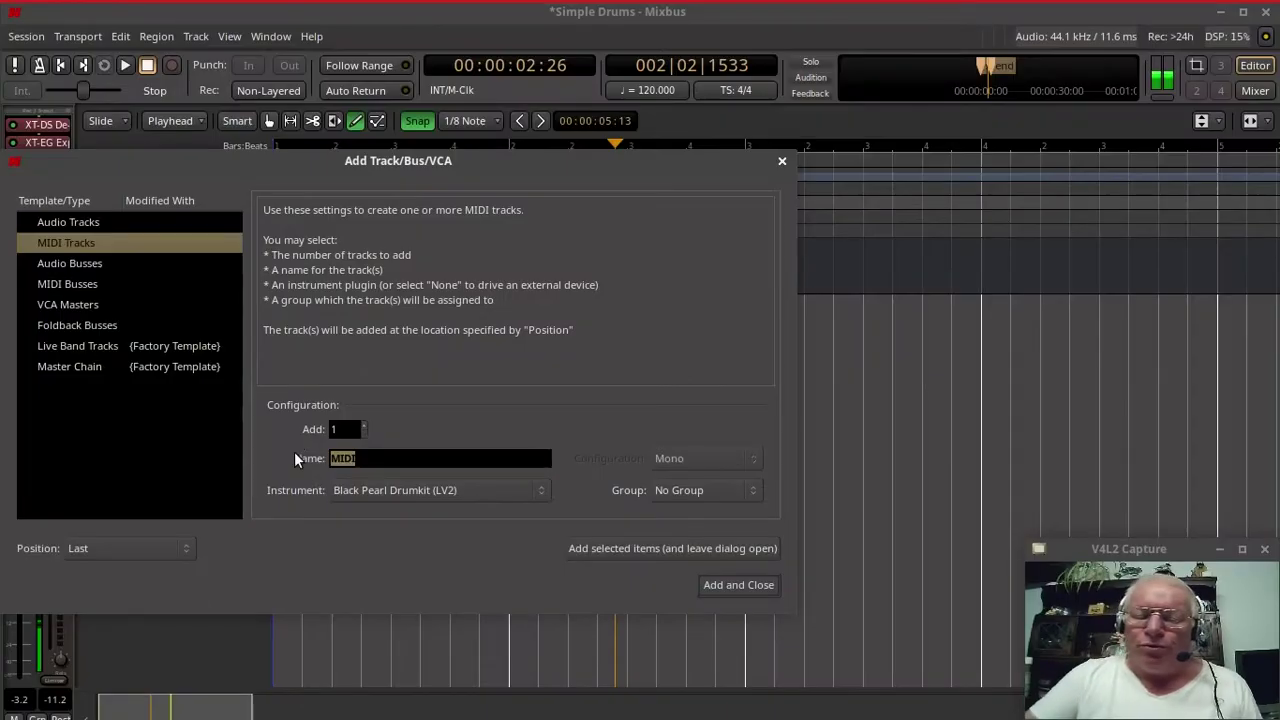
pyautogui.write('drum')
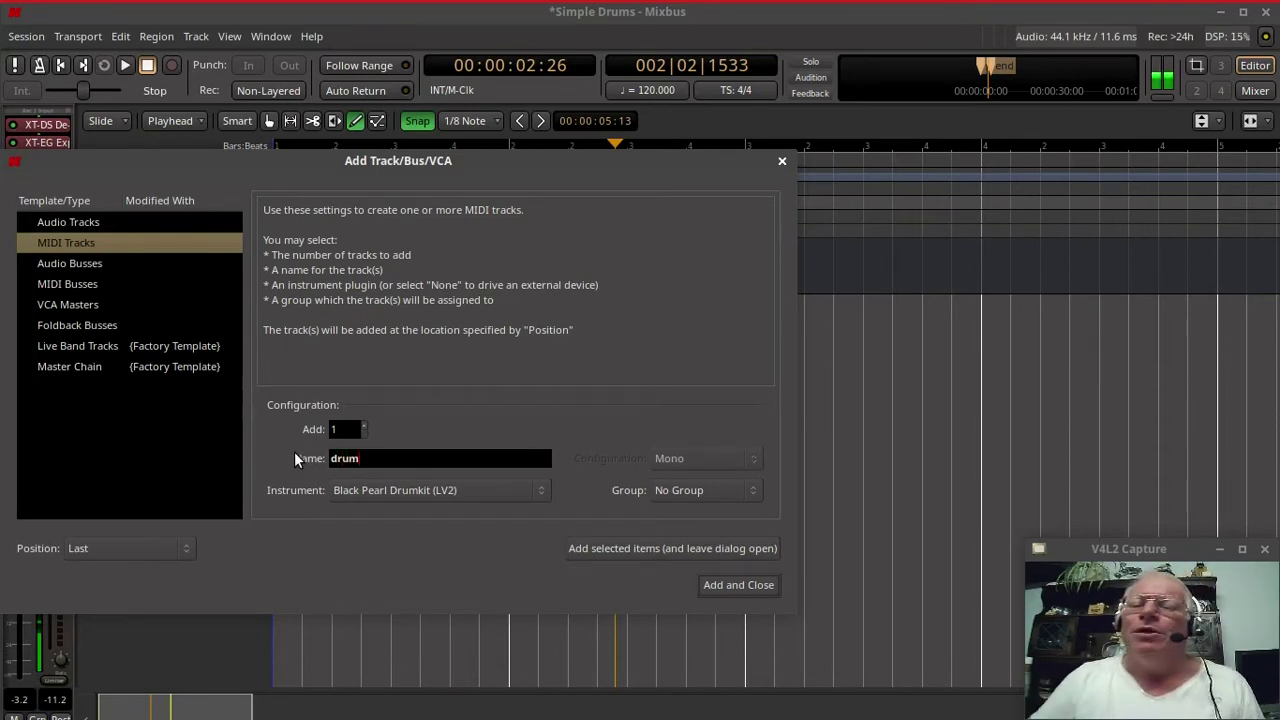
# Create the drum track, drag it taller, and audition a few keyboard drum sounds
pyautogui.click(740, 585)
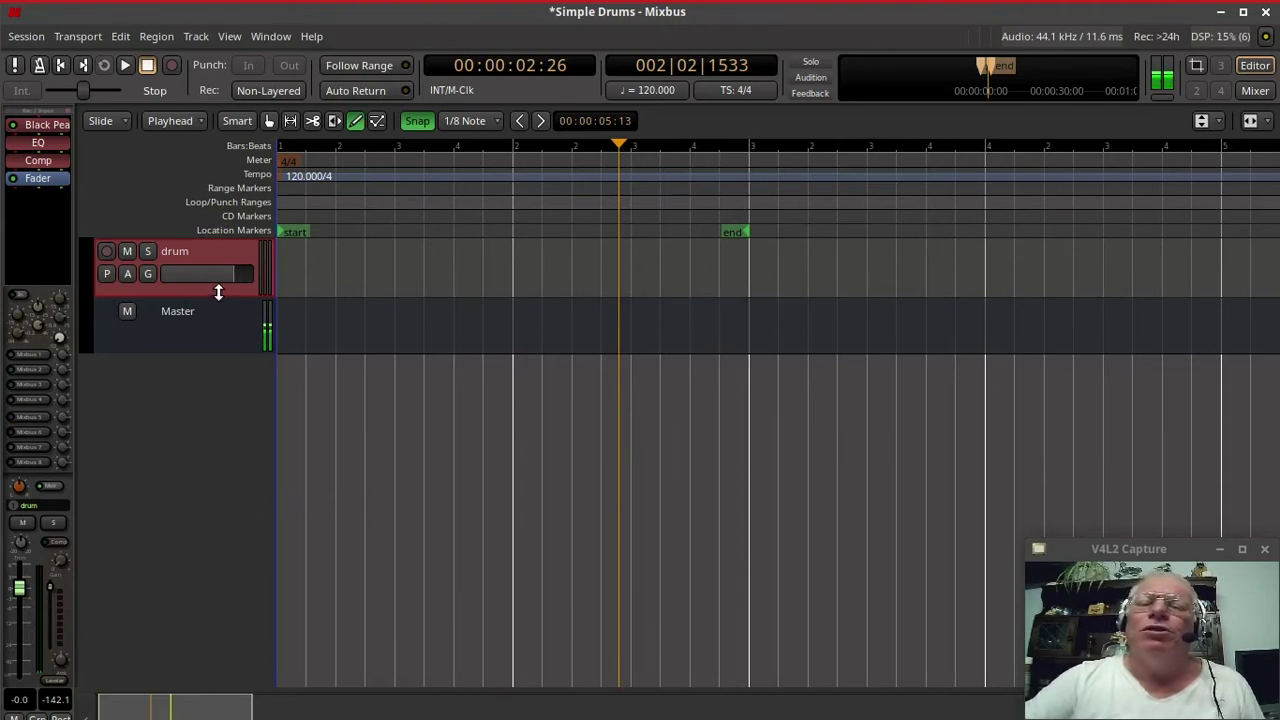
pyautogui.moveTo(218, 291); pyautogui.dragTo(254, 686)
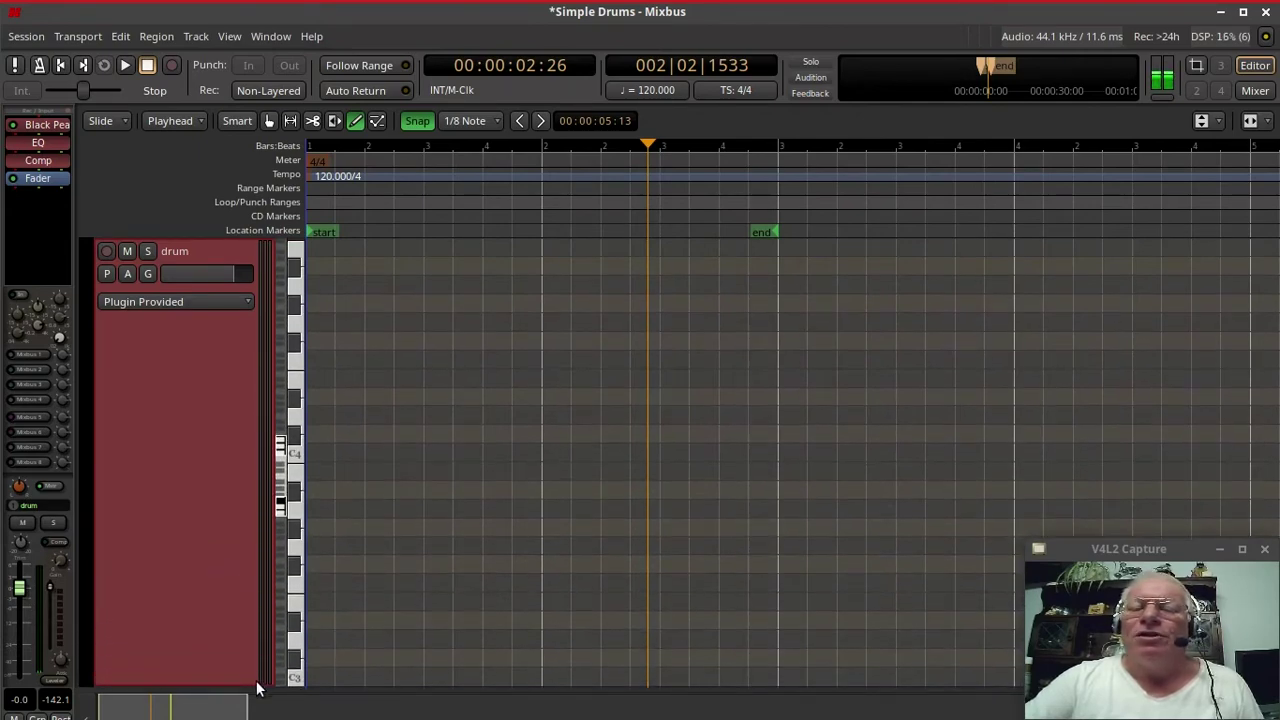
pyautogui.click(292, 537)
pyautogui.click(289, 568)
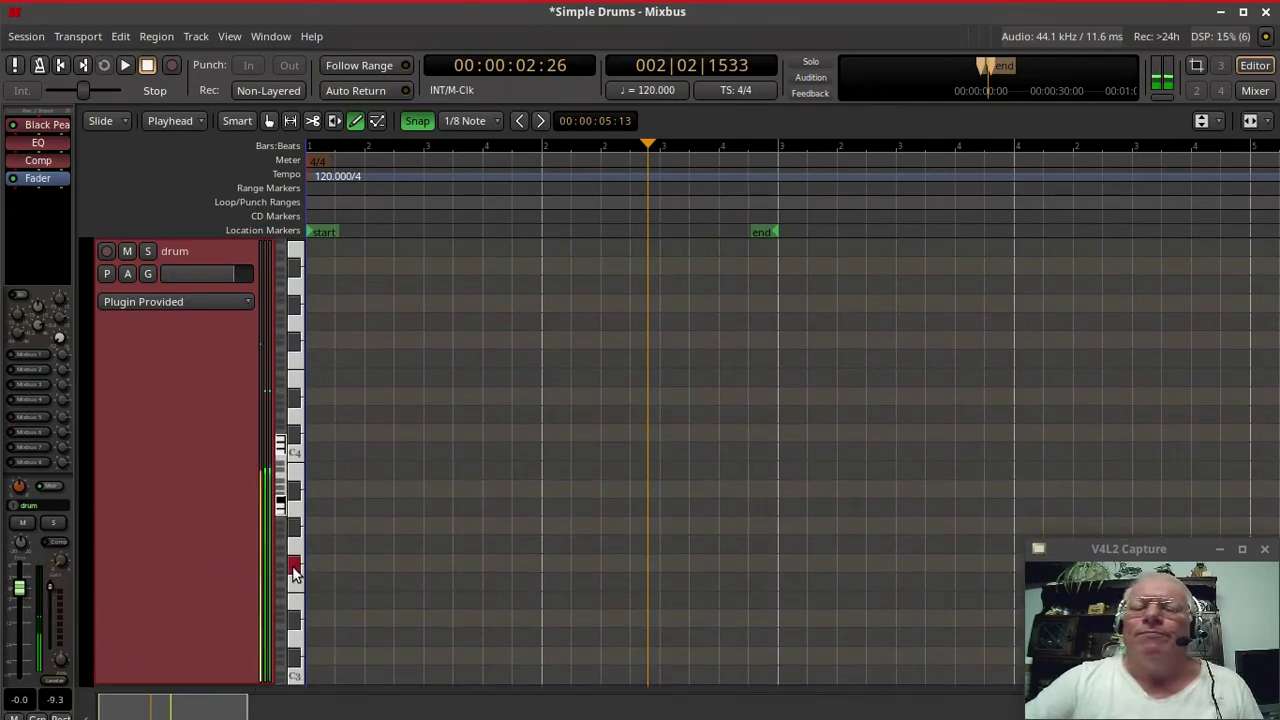
pyautogui.click(281, 478)
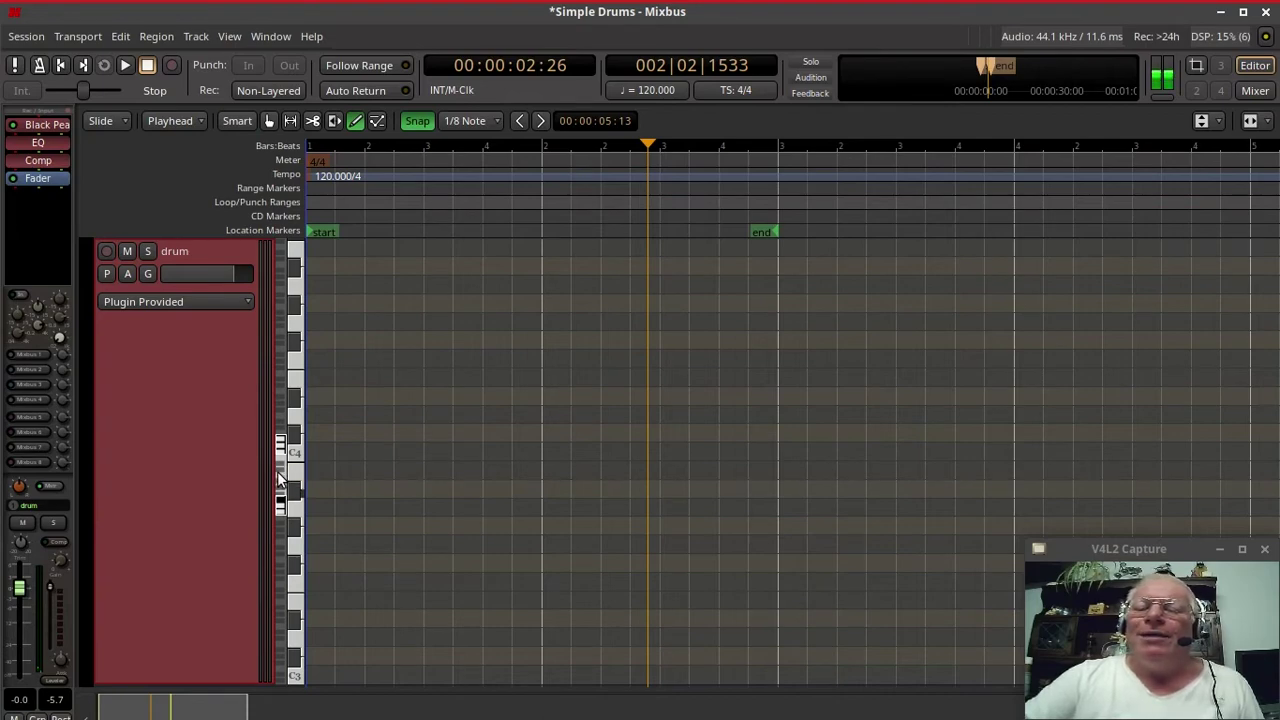
# Audition the lowest drum key, C2, then return the playhead to the session start
pyautogui.scroll(-1, 280, 480)
pyautogui.scroll(-10, 278, 480)
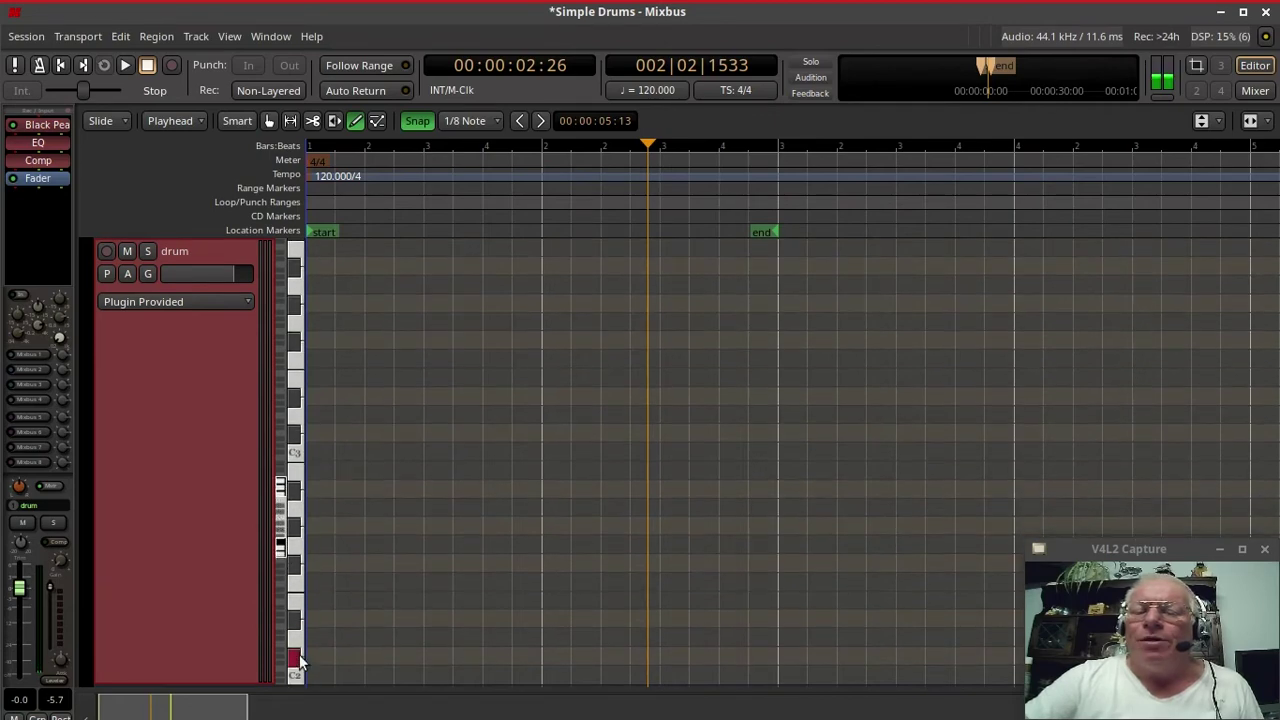
pyautogui.click(294, 676)
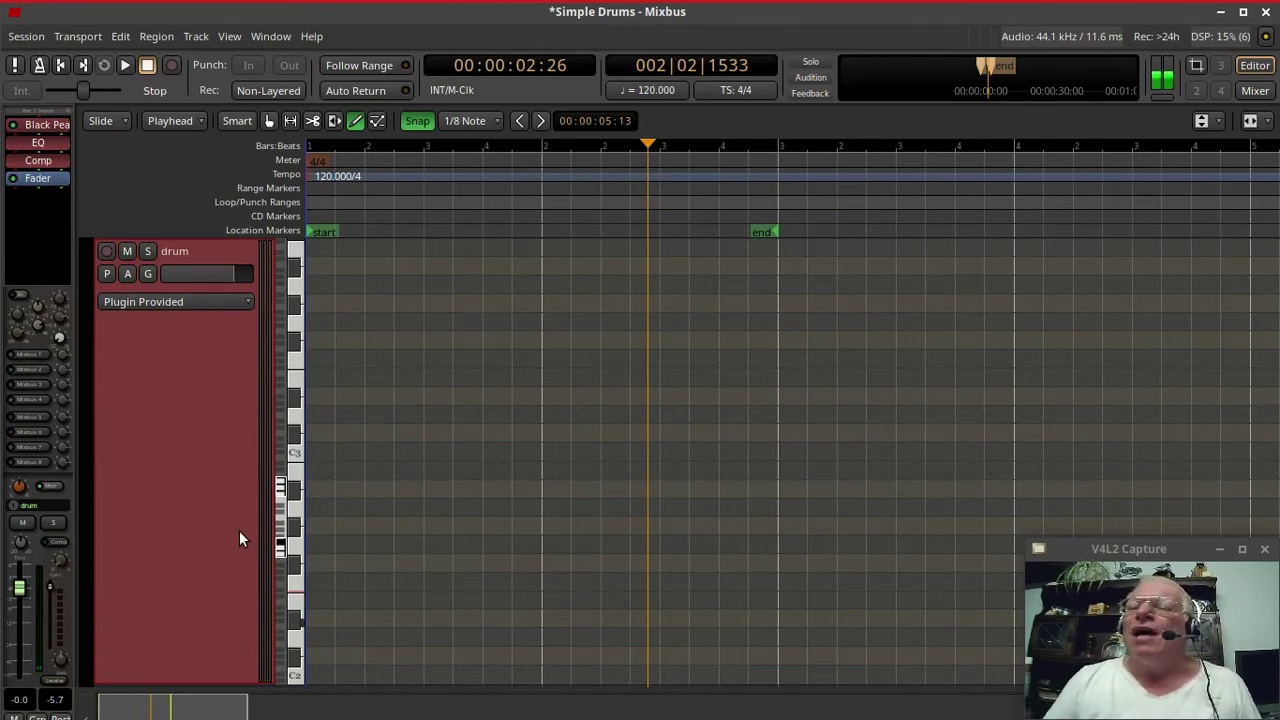
pyautogui.press('Home')
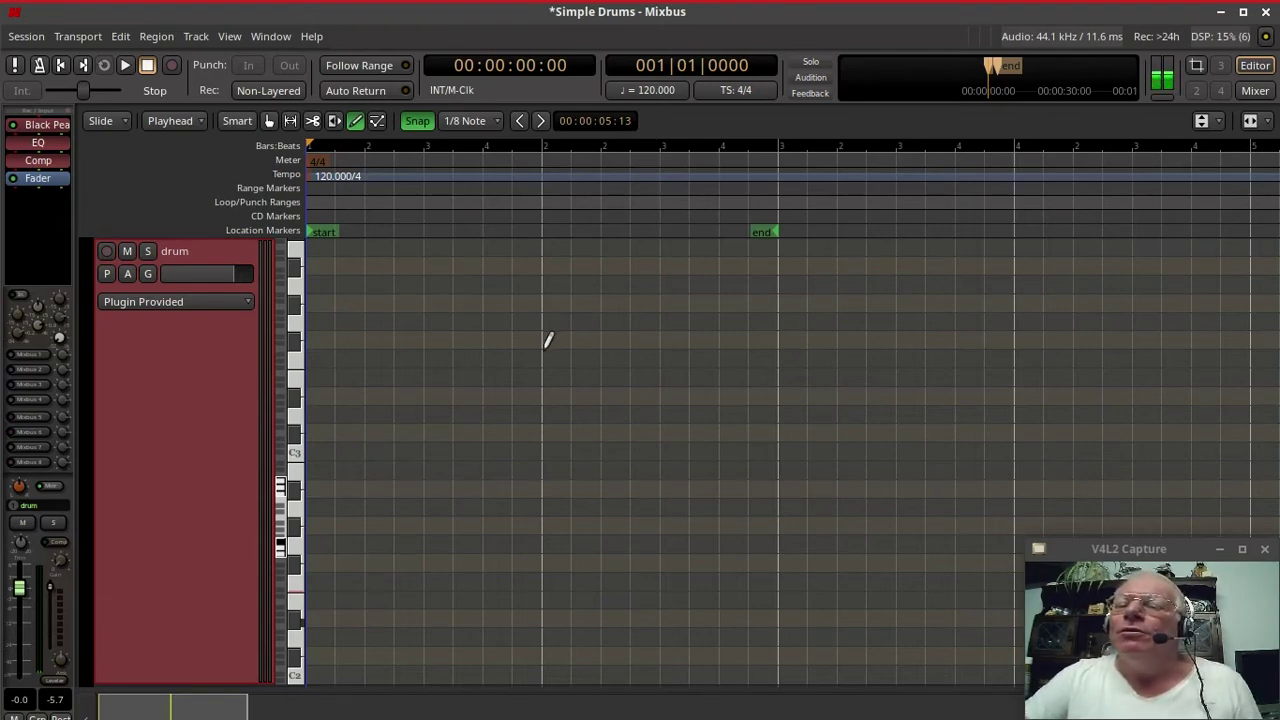
# Draw the drum-3 region from bar 2 and try a tom note moved toward the crash
pyautogui.moveTo(547, 342); pyautogui.dragTo(779, 349)
pyautogui.click(684, 578)
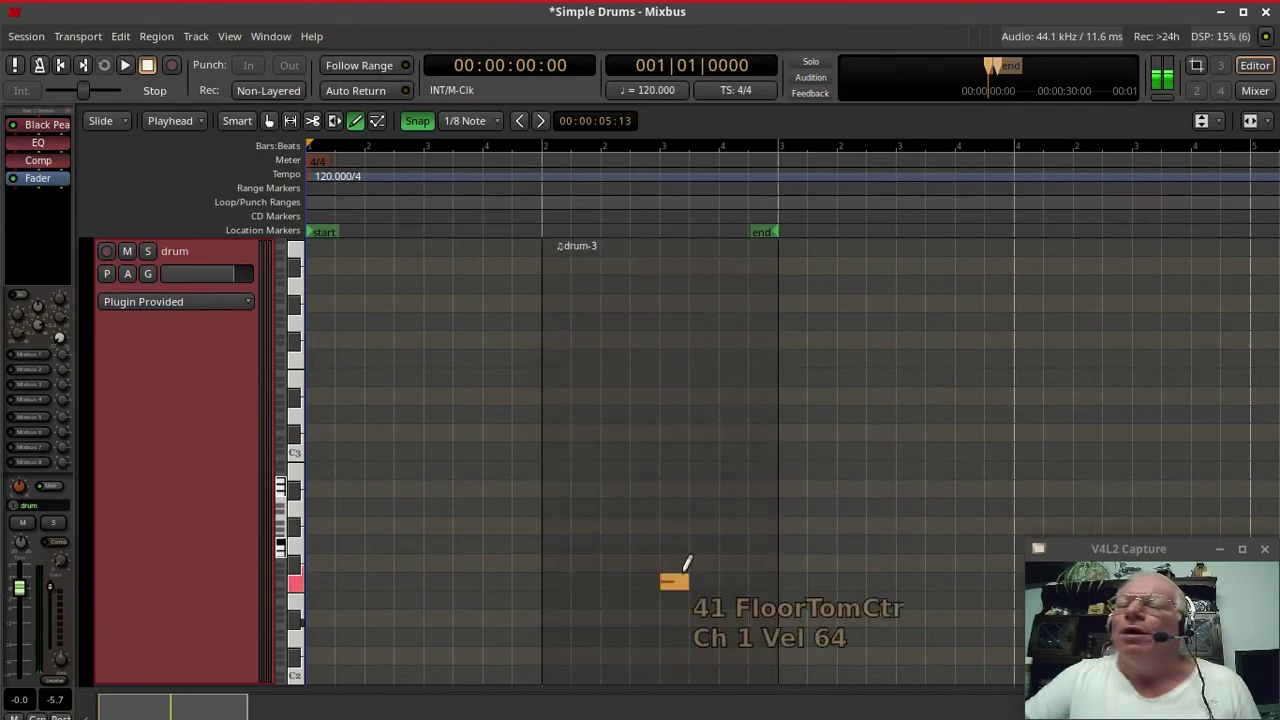
pyautogui.moveTo(684, 576); pyautogui.dragTo(670, 498)
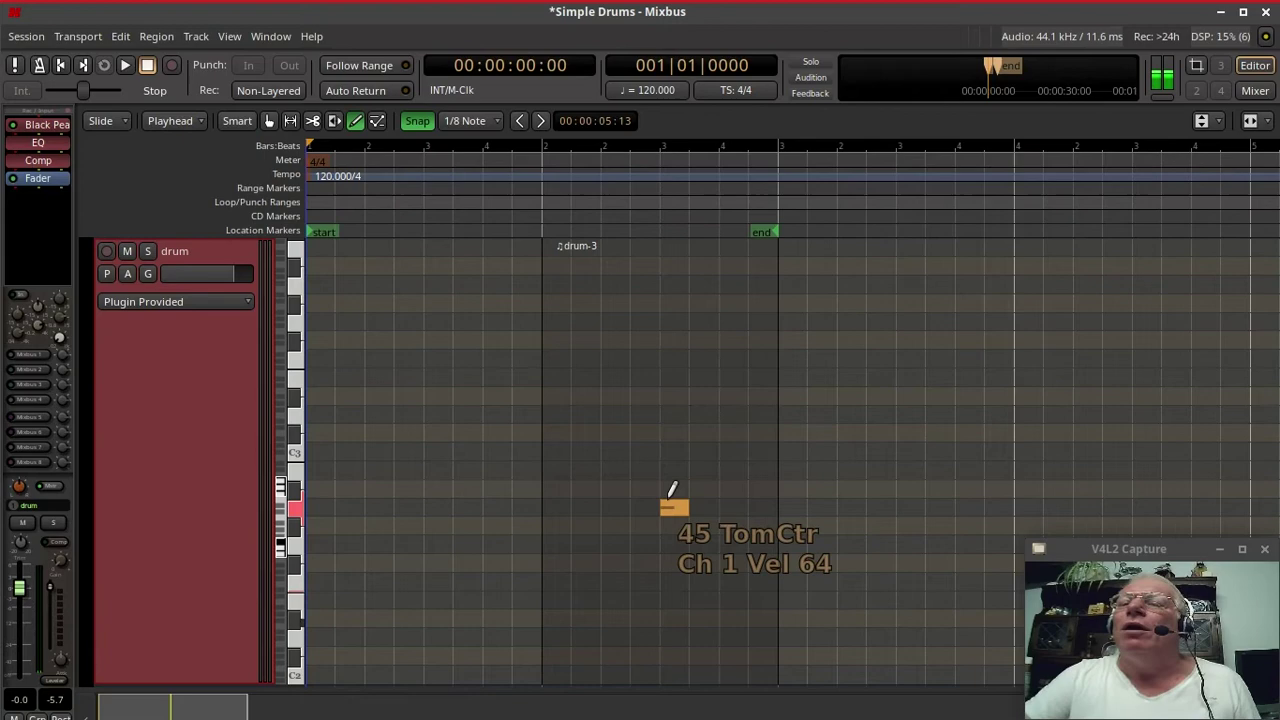
pyautogui.moveTo(672, 490); pyautogui.dragTo(666, 160)
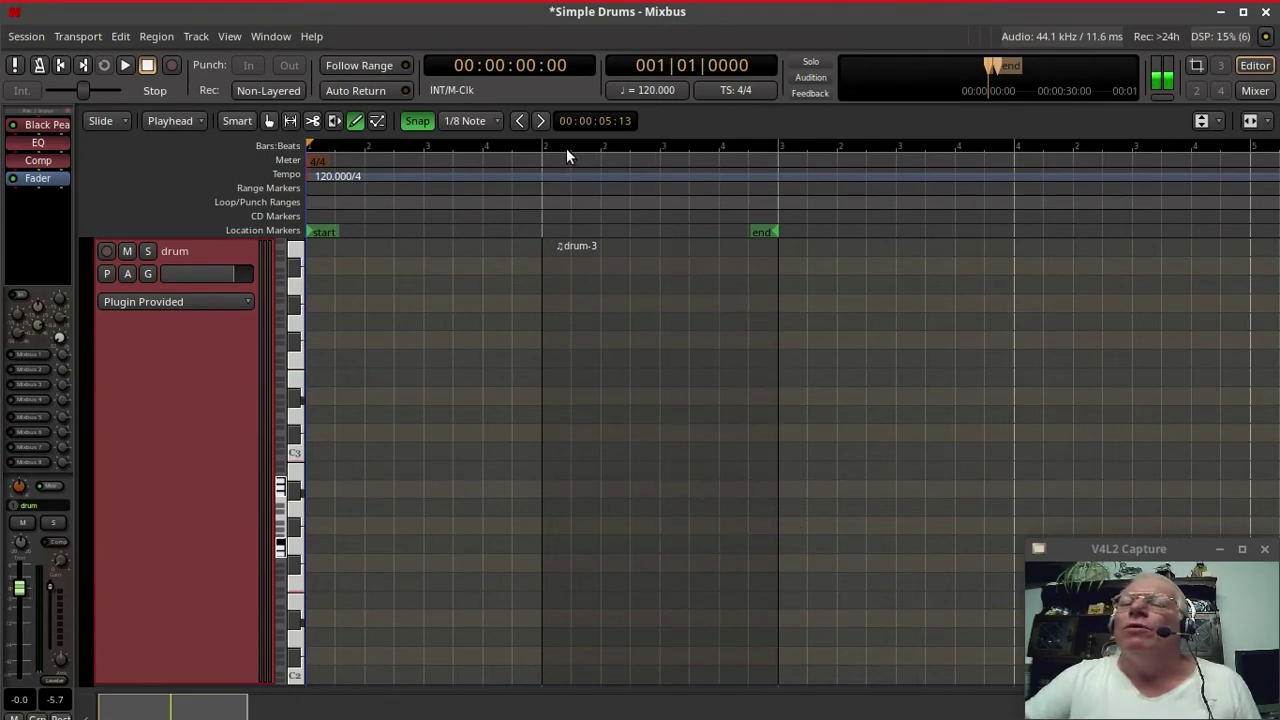
# Turn on the metronome, try a ride bell note, and add then delete a short test note
pyautogui.click(40, 68)
pyautogui.click(600, 360)
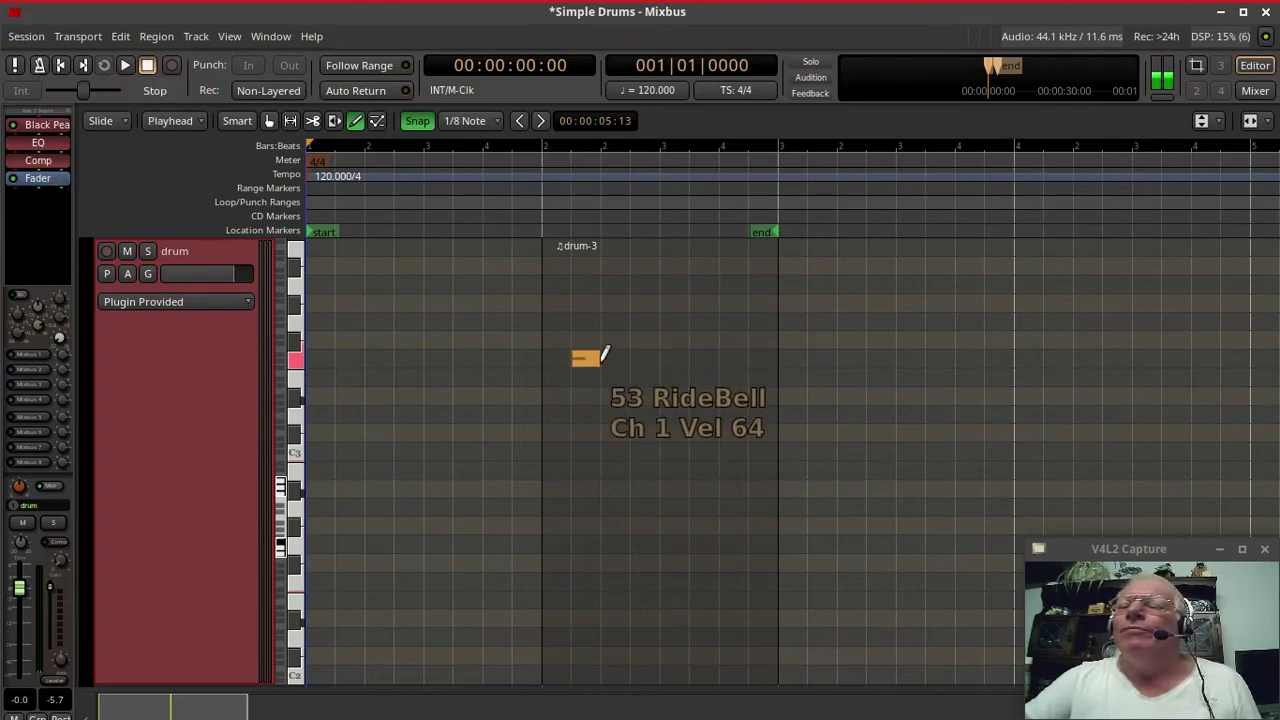
pyautogui.moveTo(601, 362)
pyautogui.mouseDown()
pyautogui.moveTo(547, 363)
pyautogui.moveTo(705, 352)
pyautogui.mouseUp()
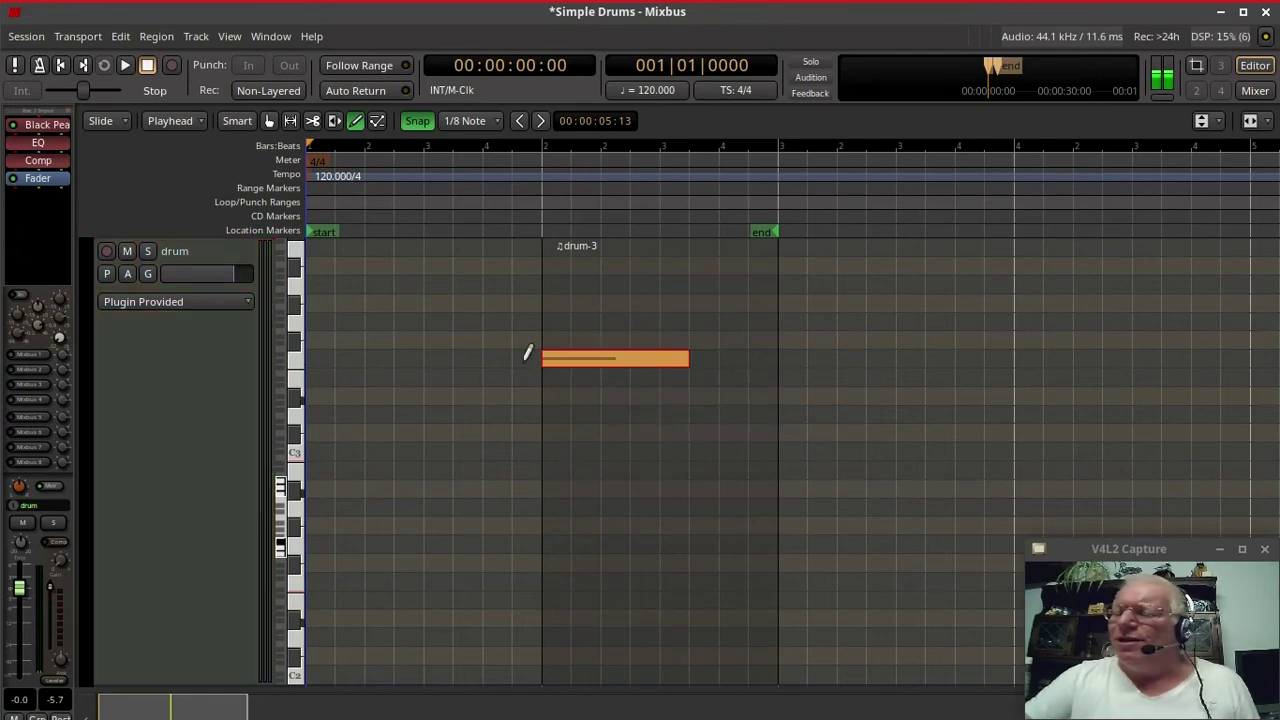
pyautogui.click(609, 356)
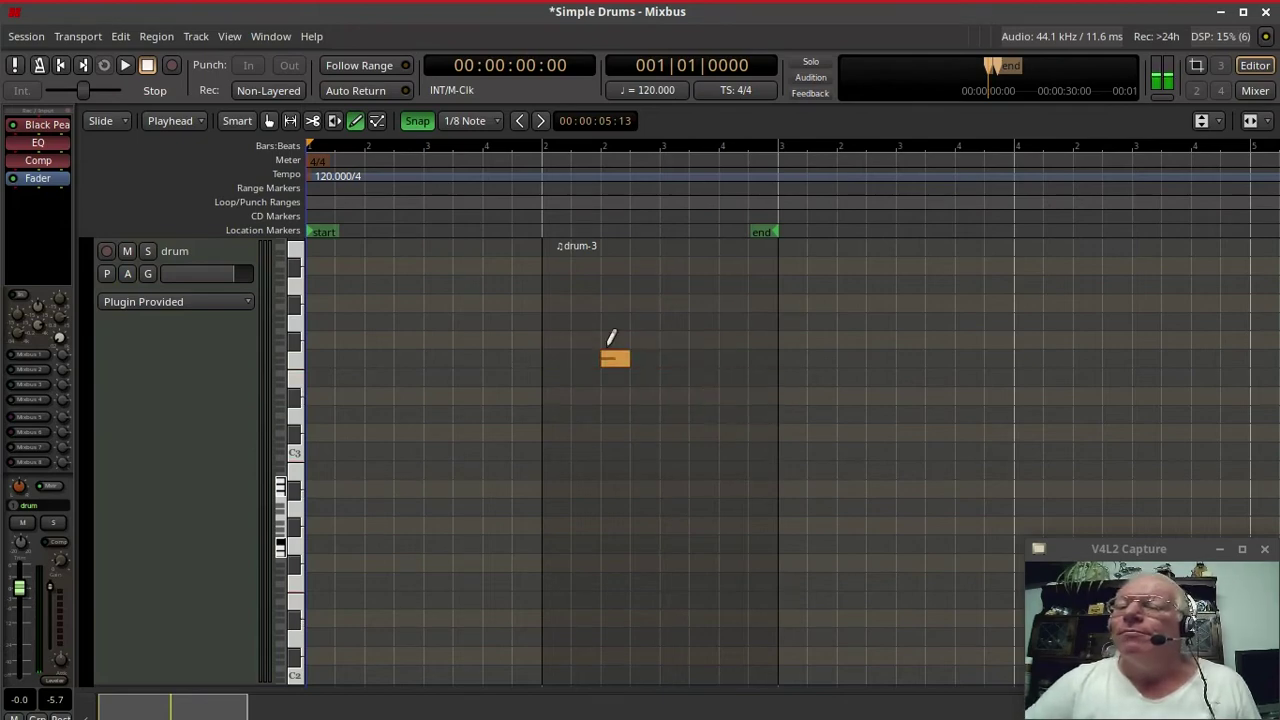
pyautogui.click(609, 357)
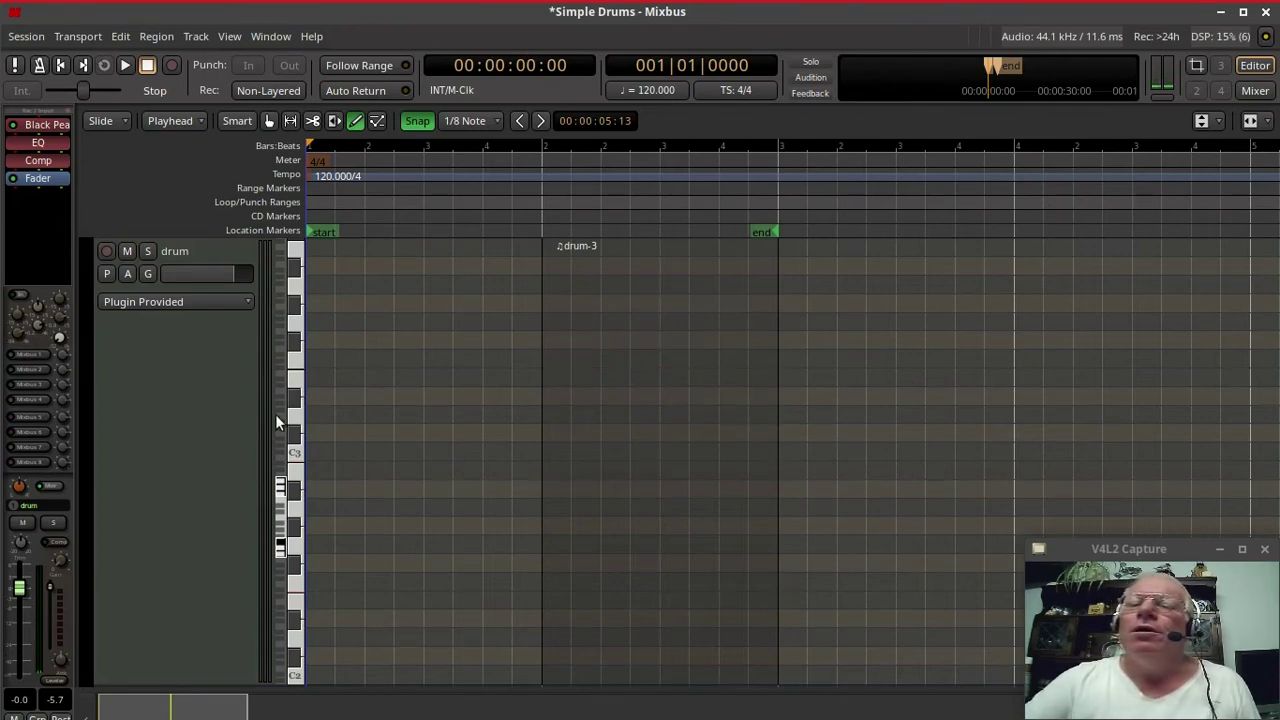
# Set the drum track's Note Mode to Percussive
pyautogui.rightClick(151, 374)
pyautogui.moveTo(246, 143)
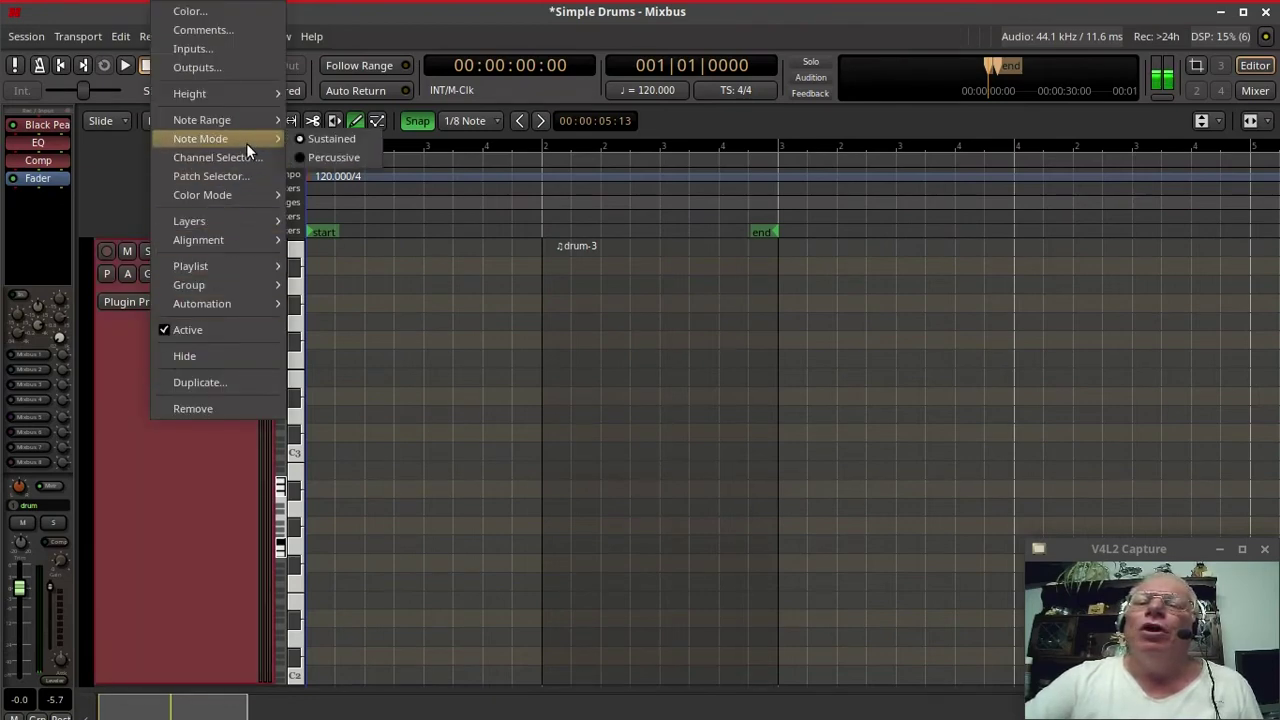
pyautogui.click(310, 155)
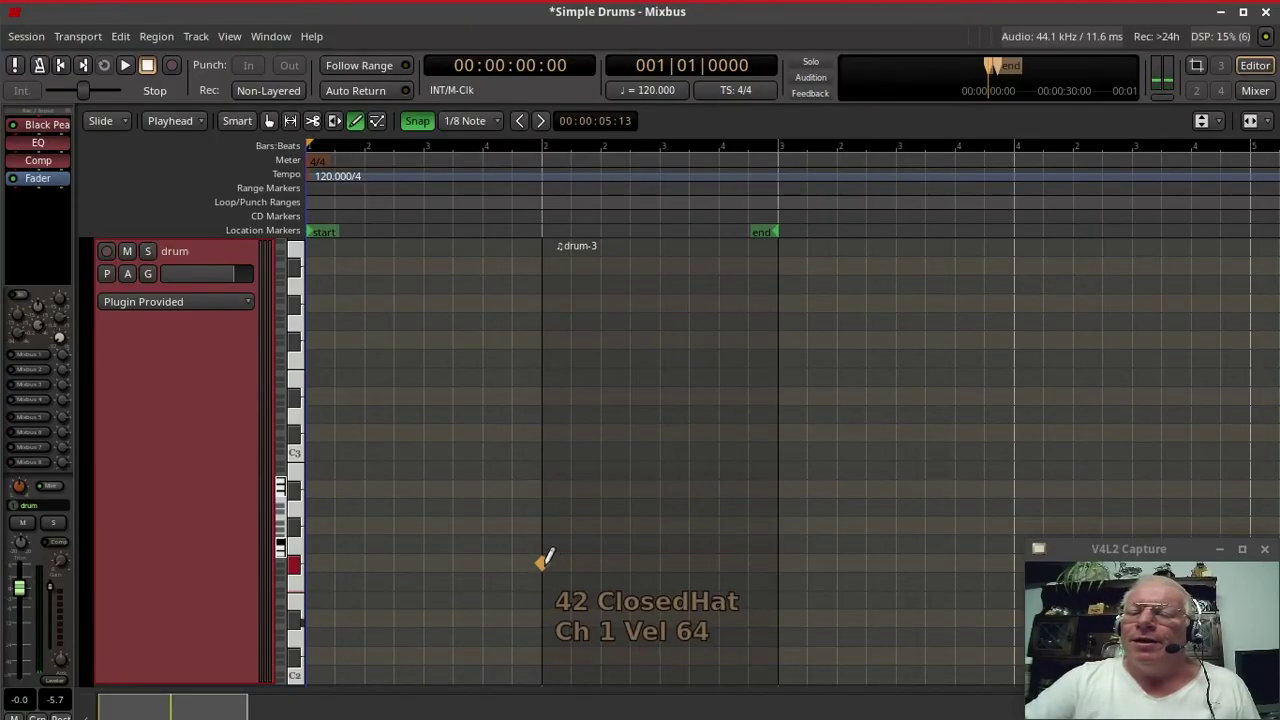
# Draw ClosedHat quarter notes, KickDrum on beats 1 and 3, and SnareCtr on 2 and 4
pyautogui.click(542, 560)
pyautogui.click(601, 561)
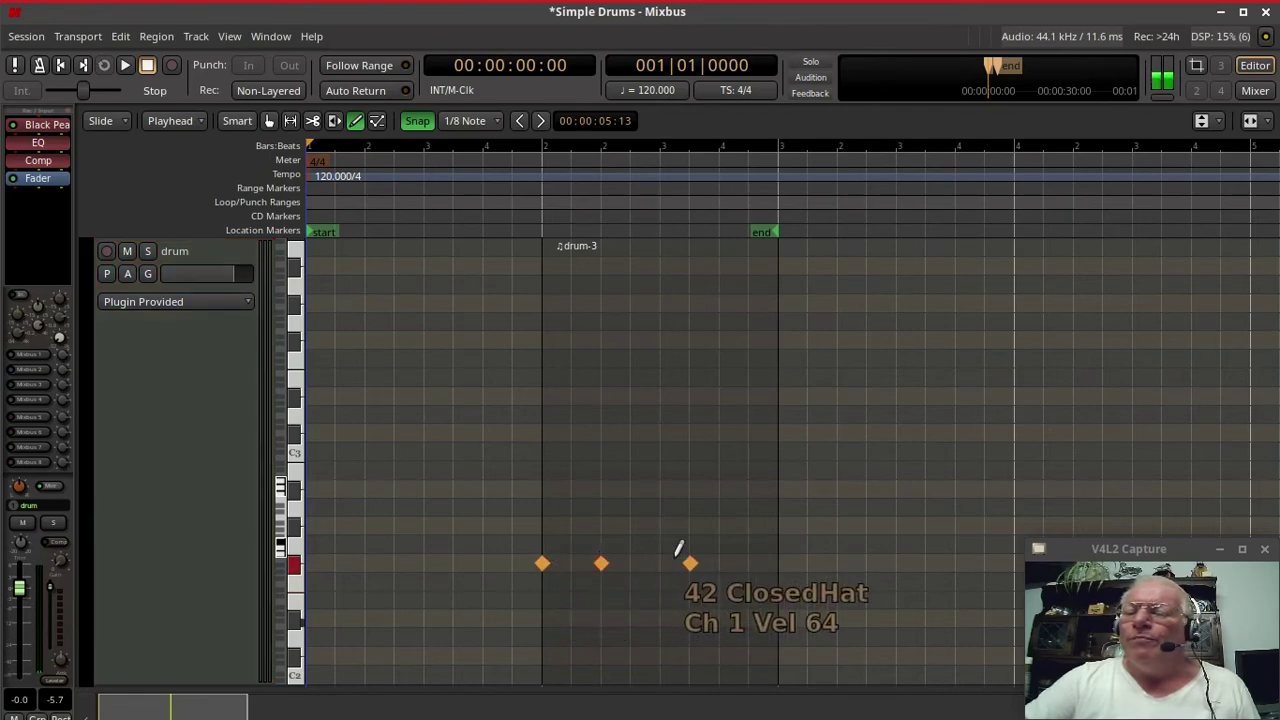
pyautogui.click(660, 561)
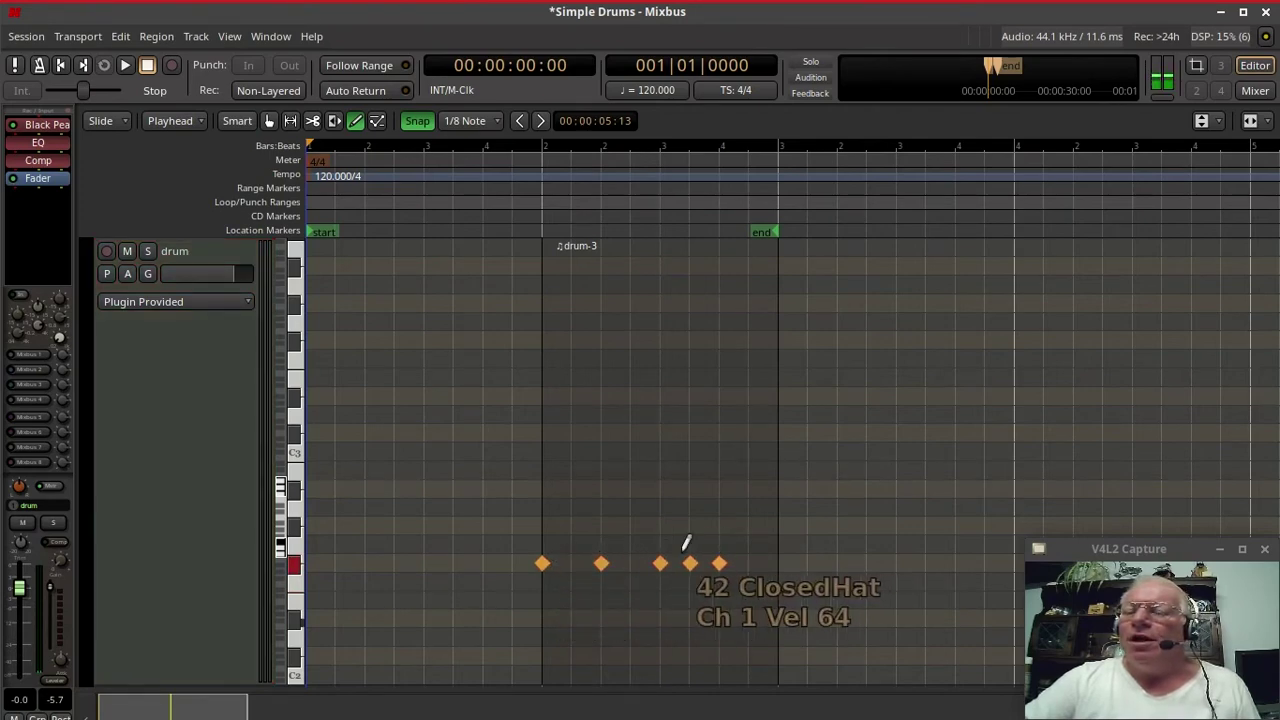
pyautogui.click(552, 668)
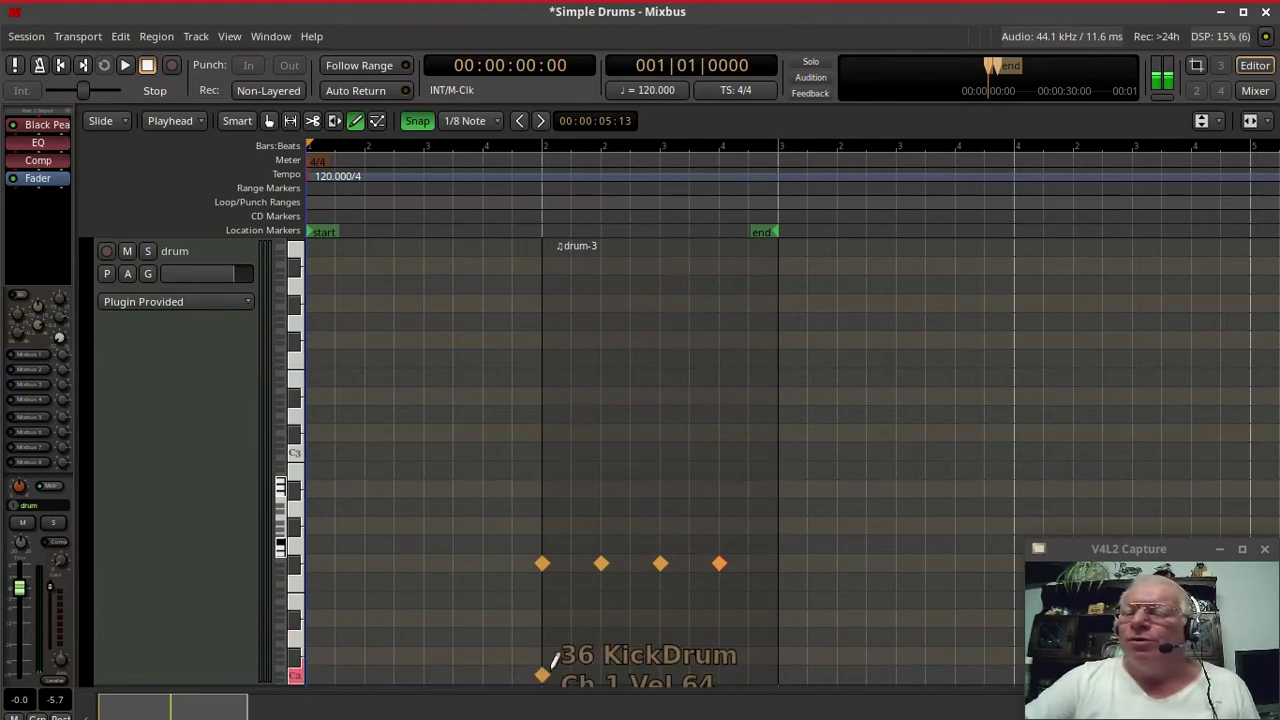
pyautogui.click(602, 635)
pyautogui.click(632, 635)
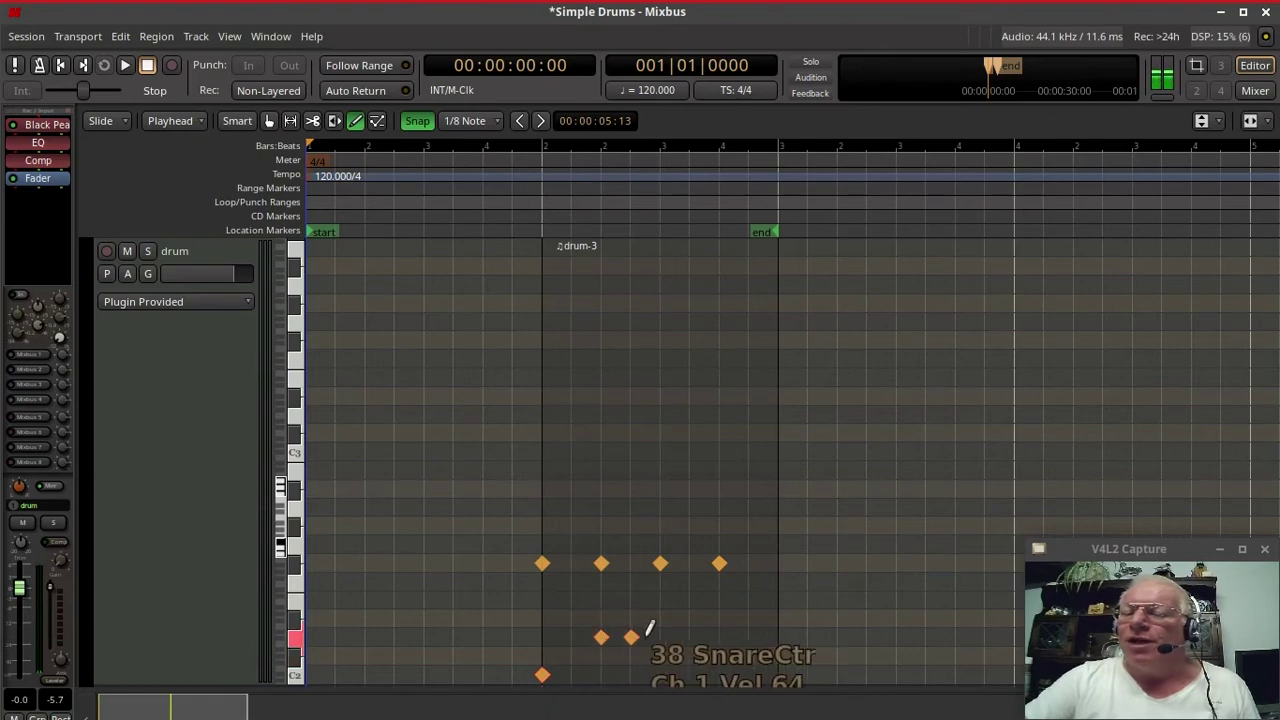
pyautogui.click(664, 668)
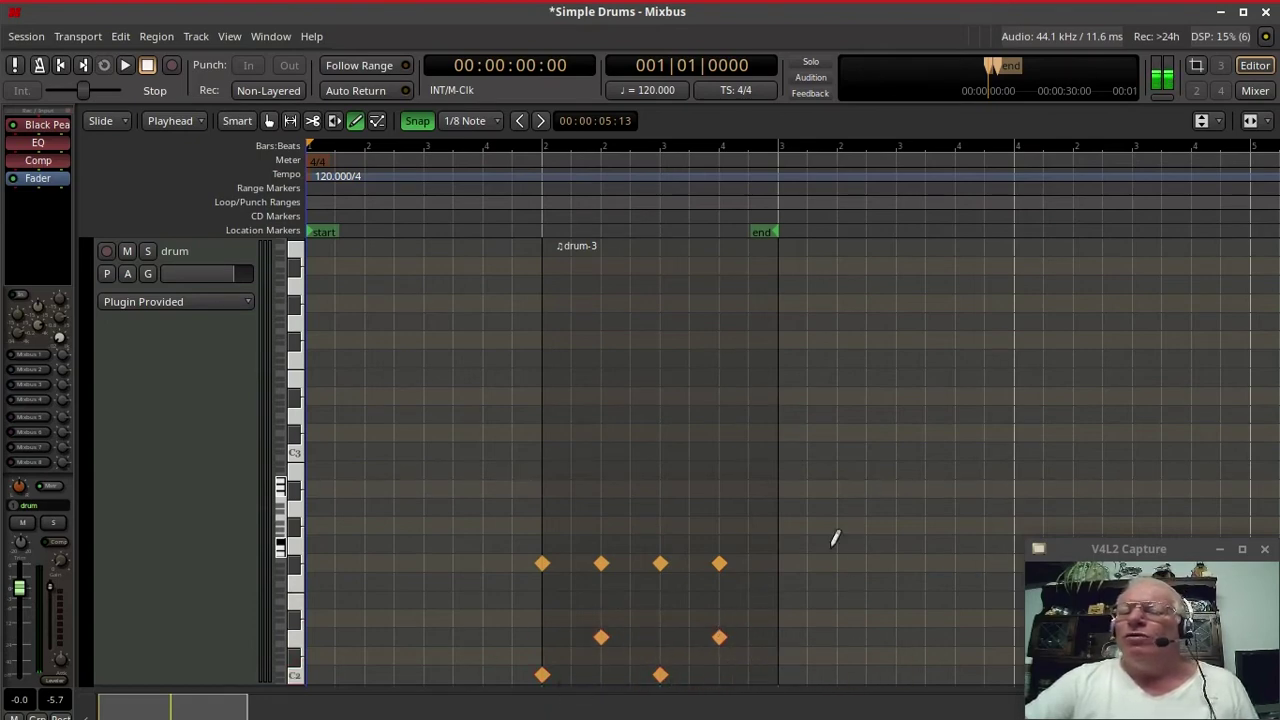
pyautogui.click(714, 278)
pyautogui.hotkey('ctrl', 'z')
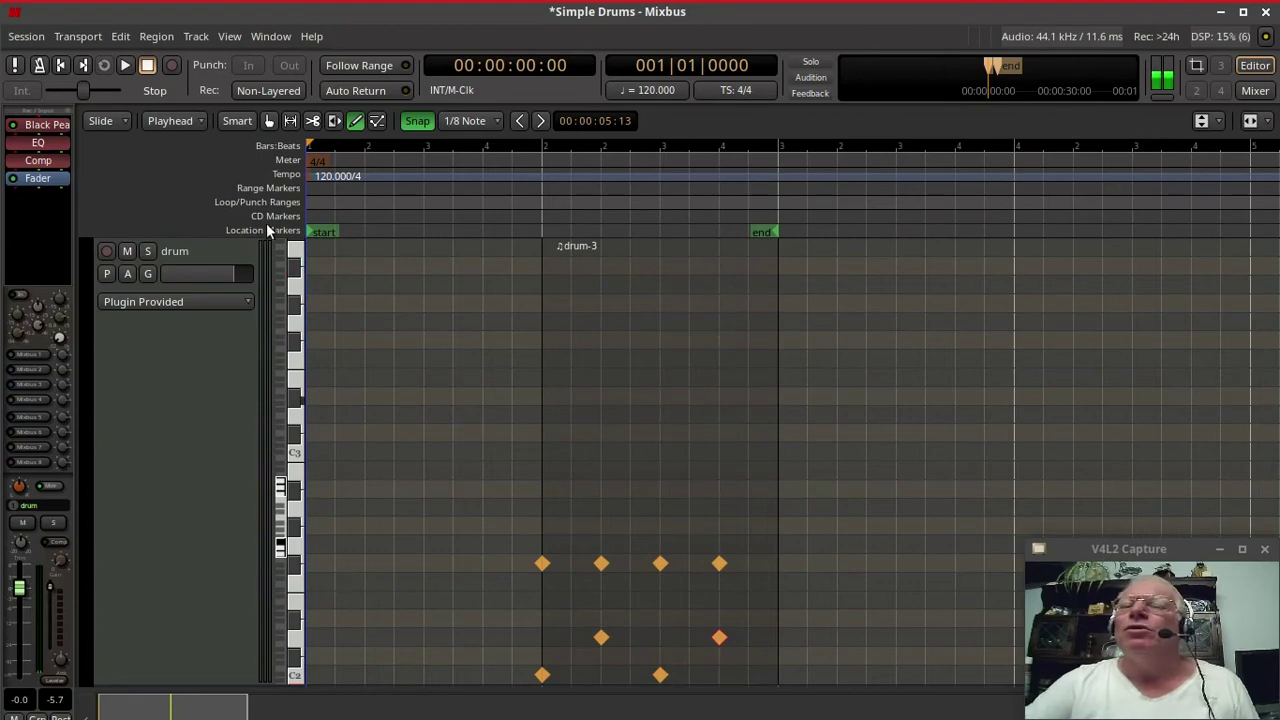
pyautogui.click(268, 121)
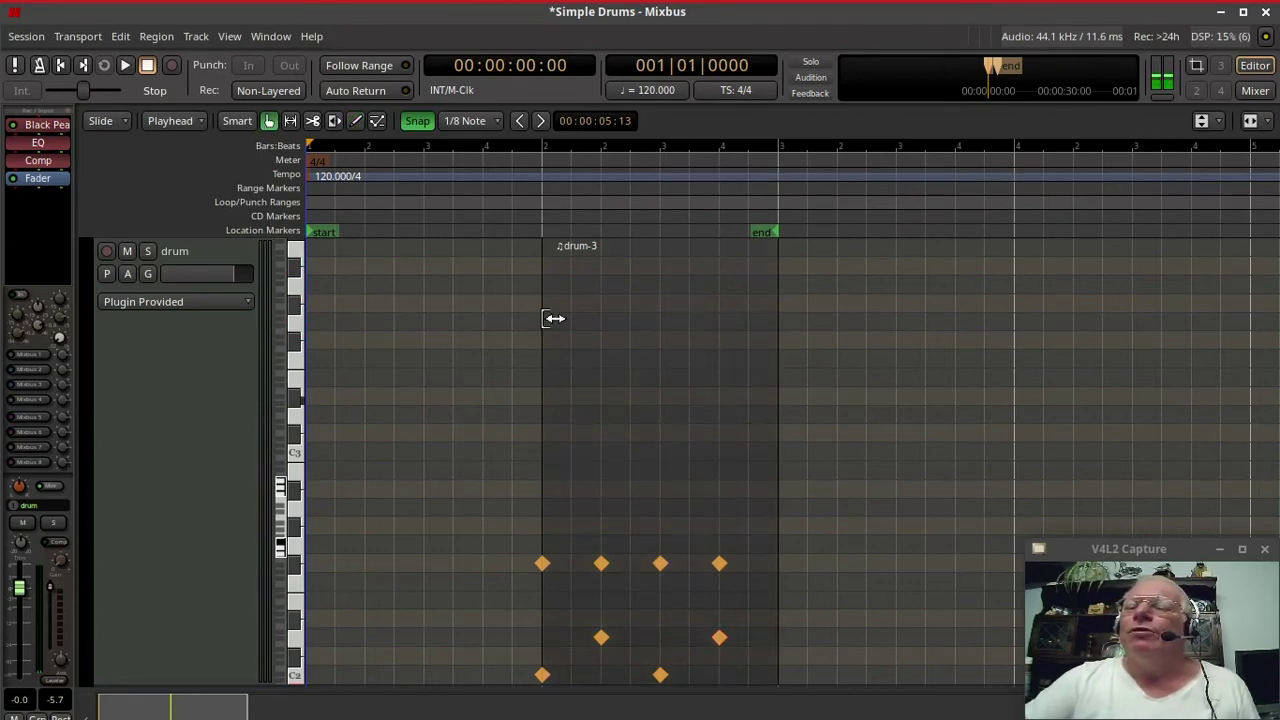
# Loop the drum-3 region via its region menu, play it, and stop playback
pyautogui.click(592, 318)
pyautogui.rightClick(591, 316)
pyautogui.moveTo(606, 329)
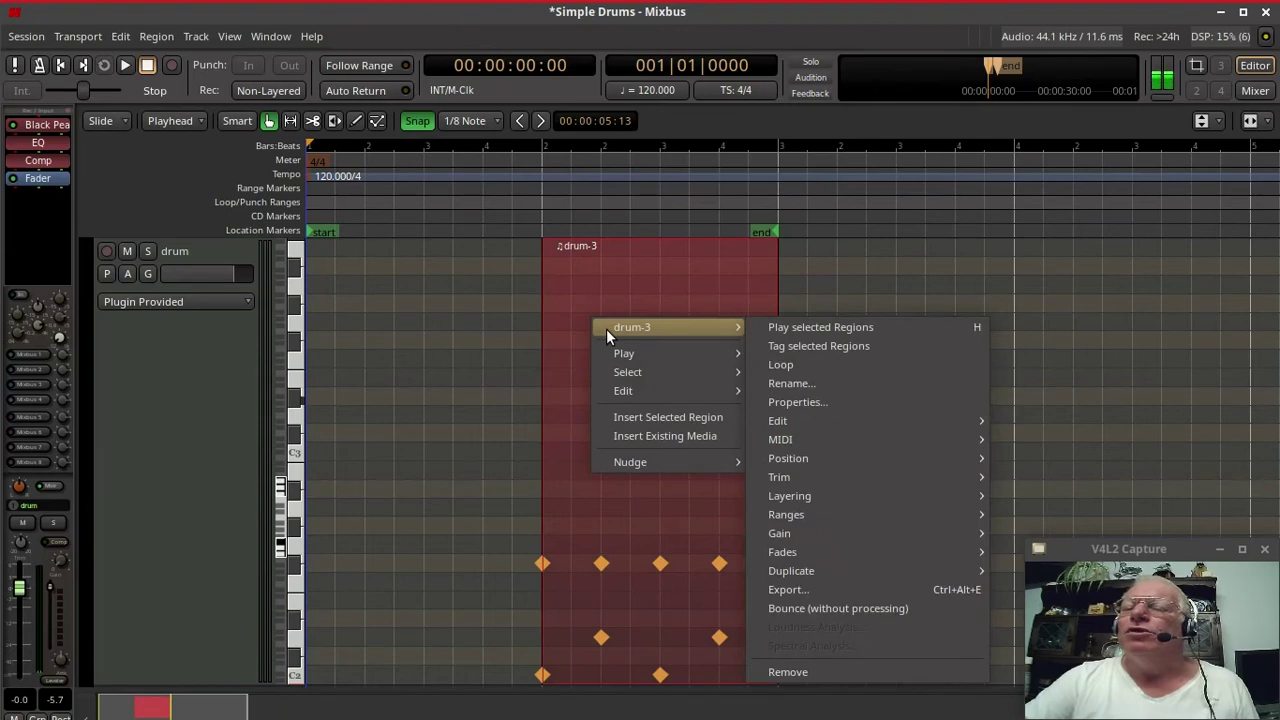
pyautogui.click(808, 364)
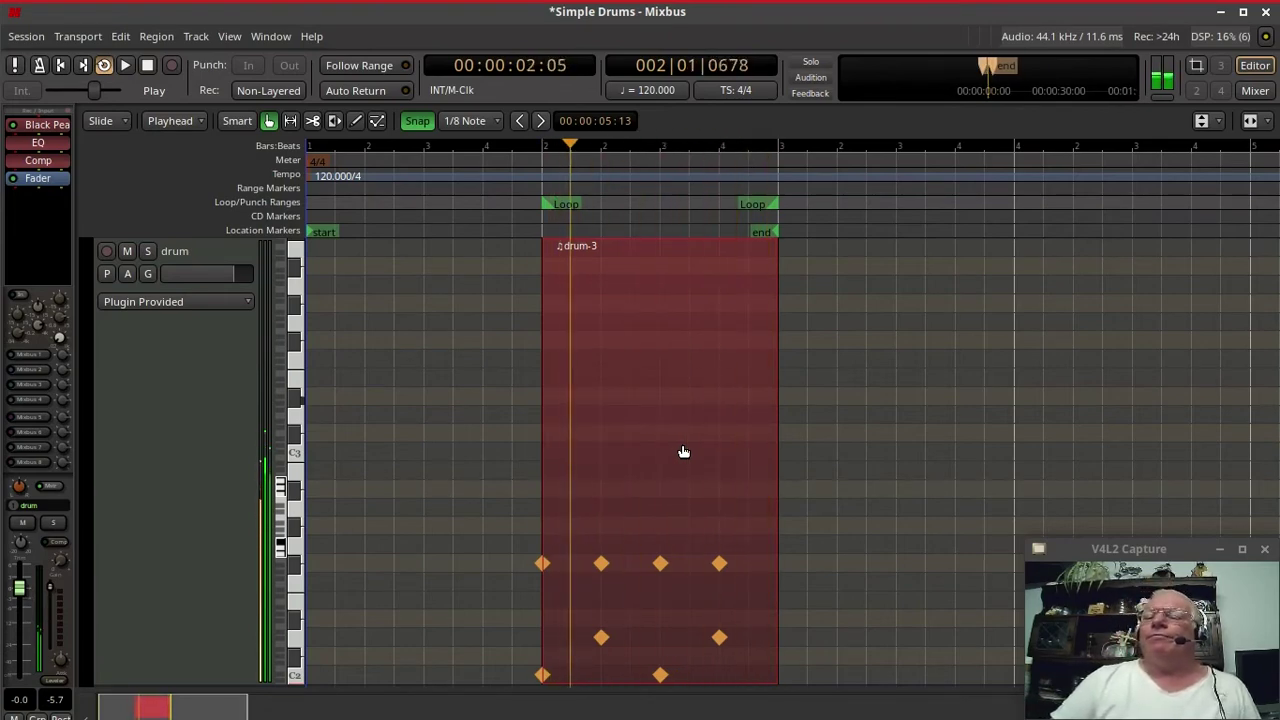
pyautogui.press('space')
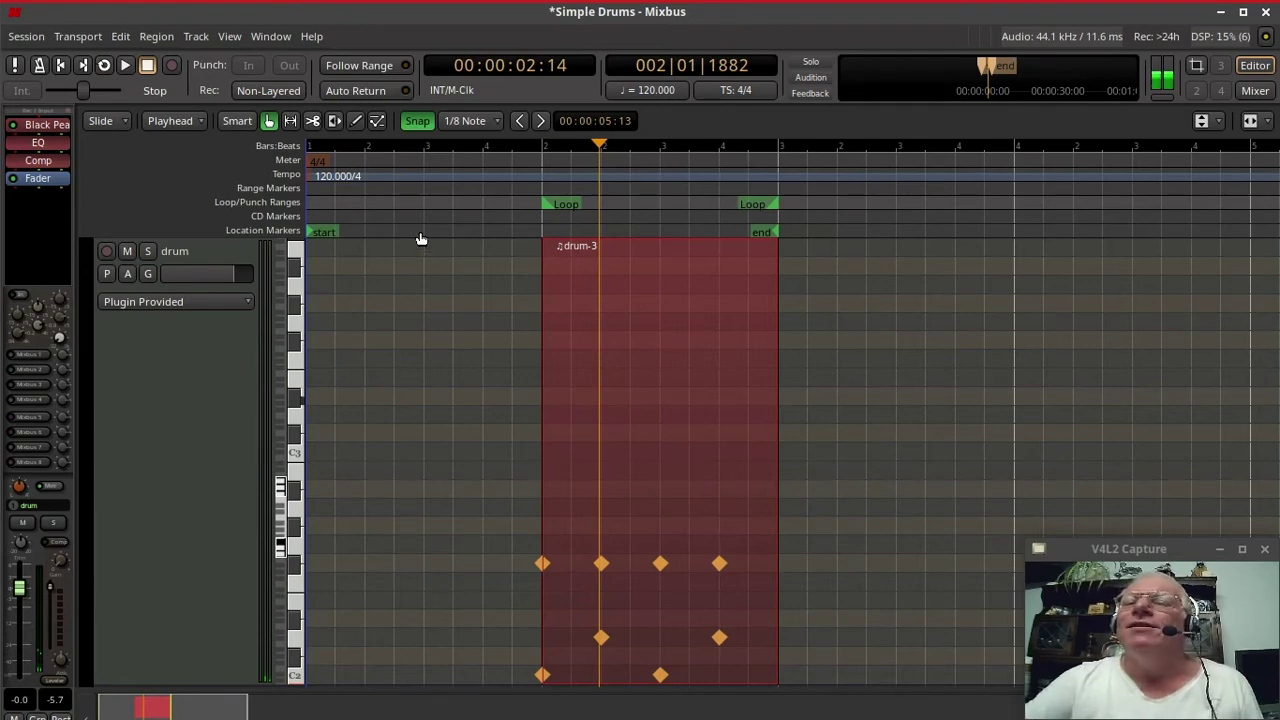
# Add the four off-beat ClosedHat eighth notes, undoing a stray SemiHat note
pyautogui.click(355, 120)
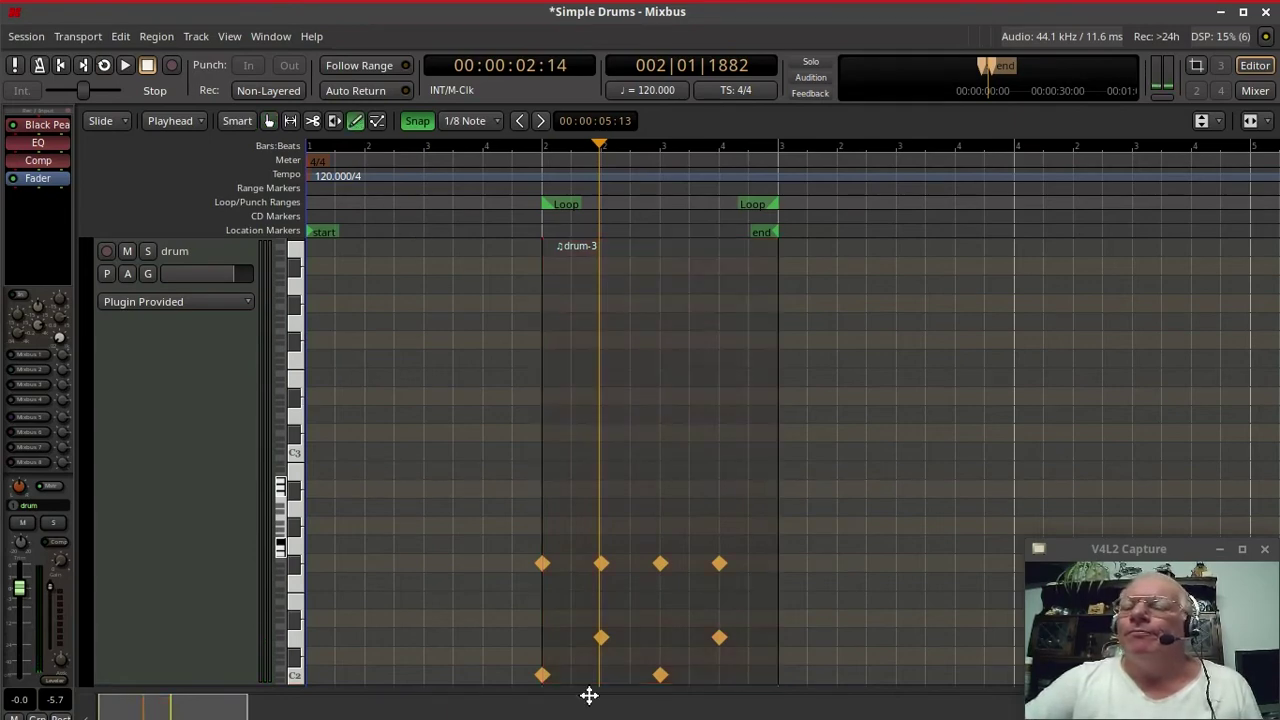
pyautogui.click(574, 563)
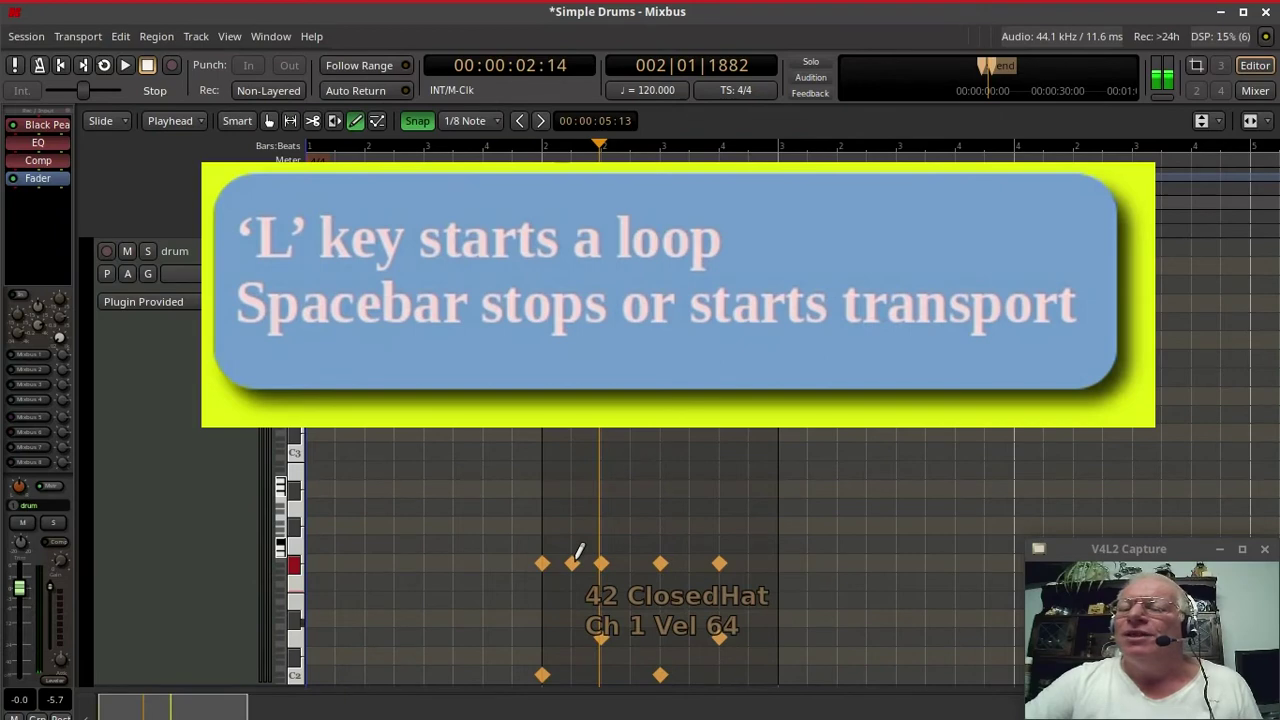
pyautogui.click(640, 558)
pyautogui.click(692, 560)
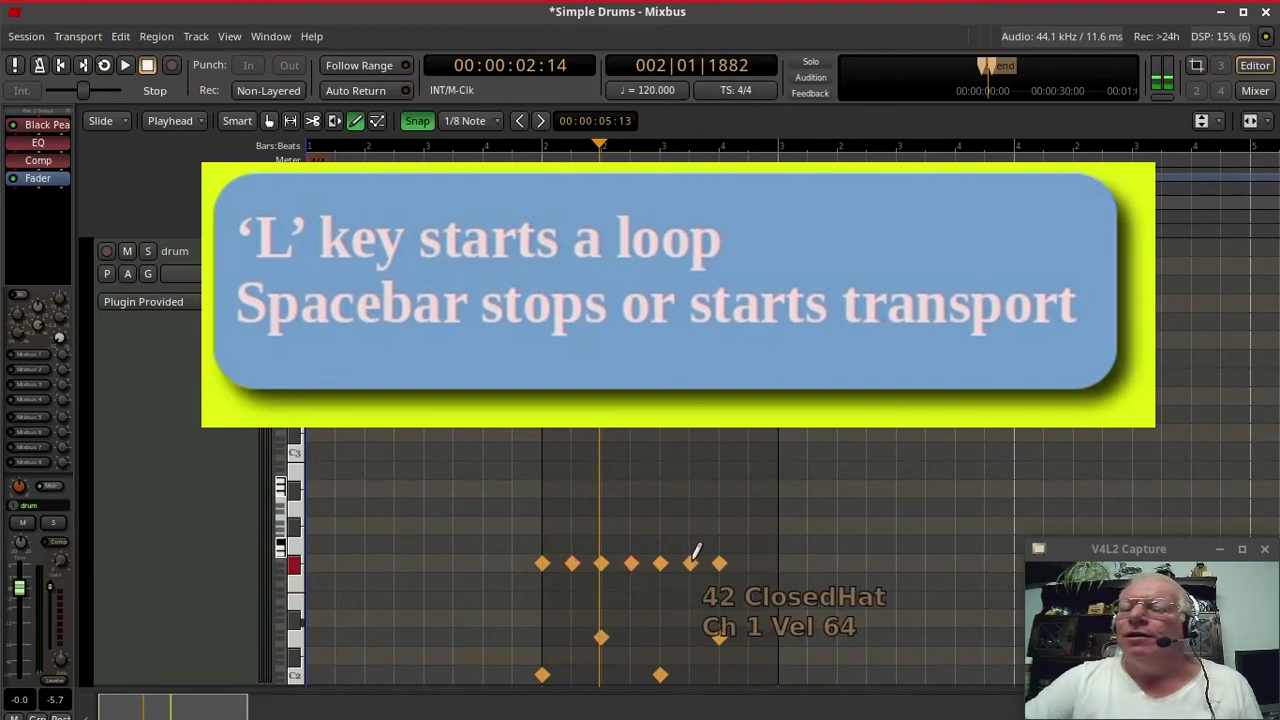
pyautogui.click(745, 560)
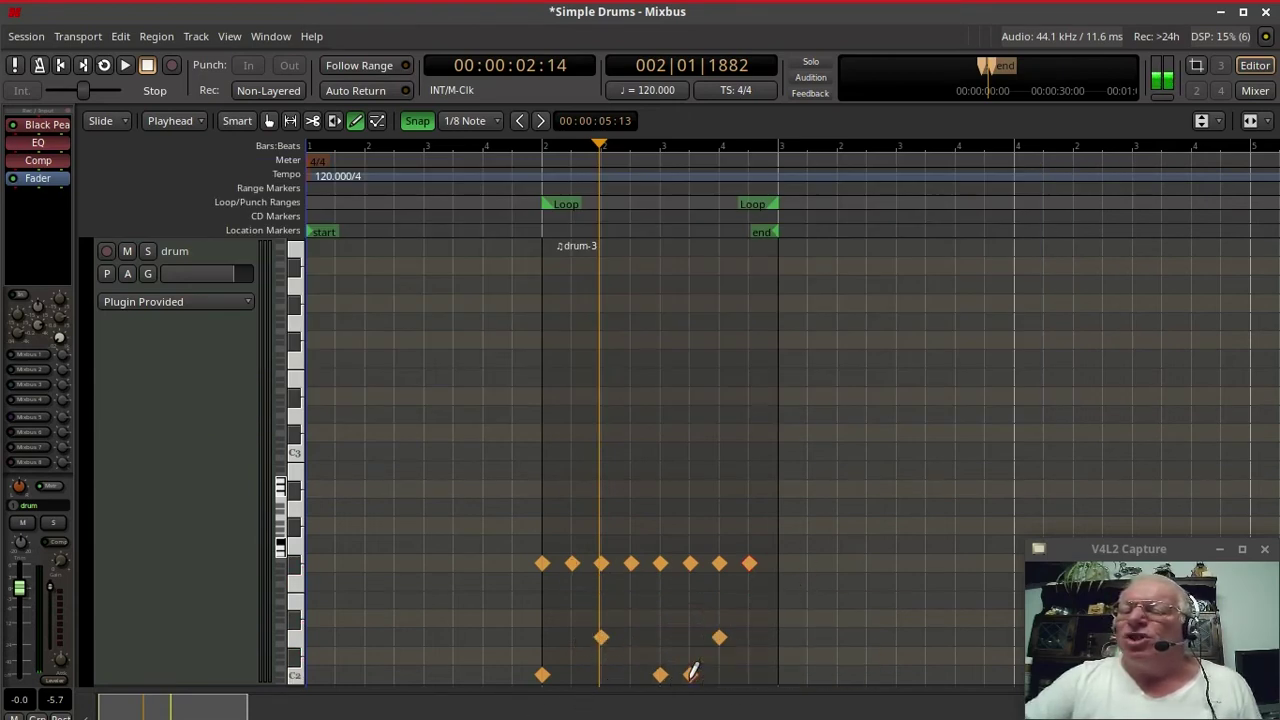
pyautogui.click(695, 489)
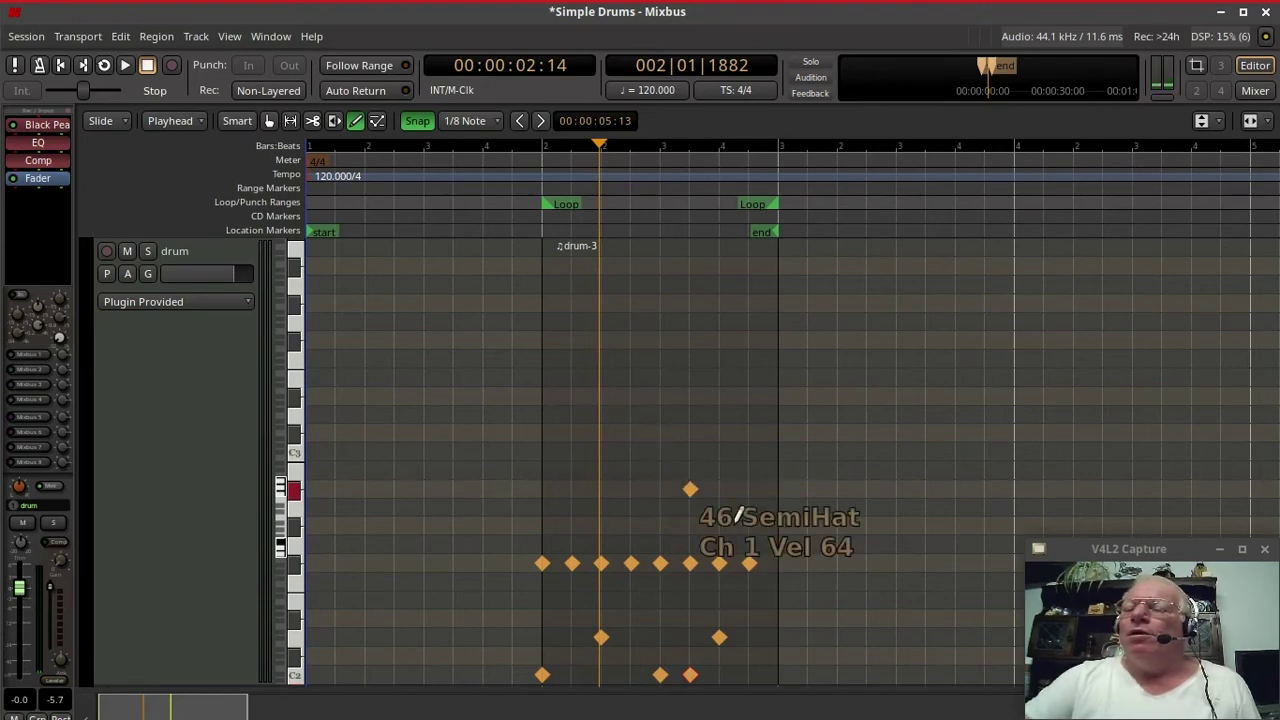
pyautogui.hotkey('ctrl', 'z')
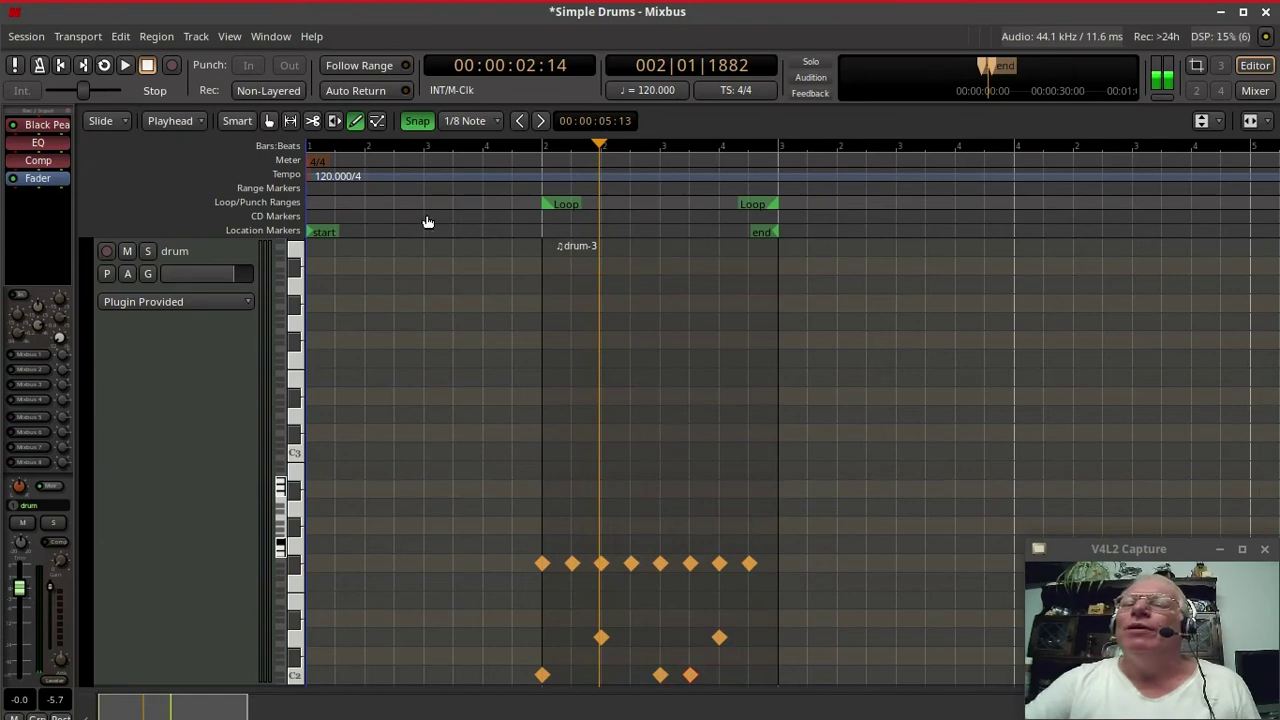
pyautogui.click(377, 121)
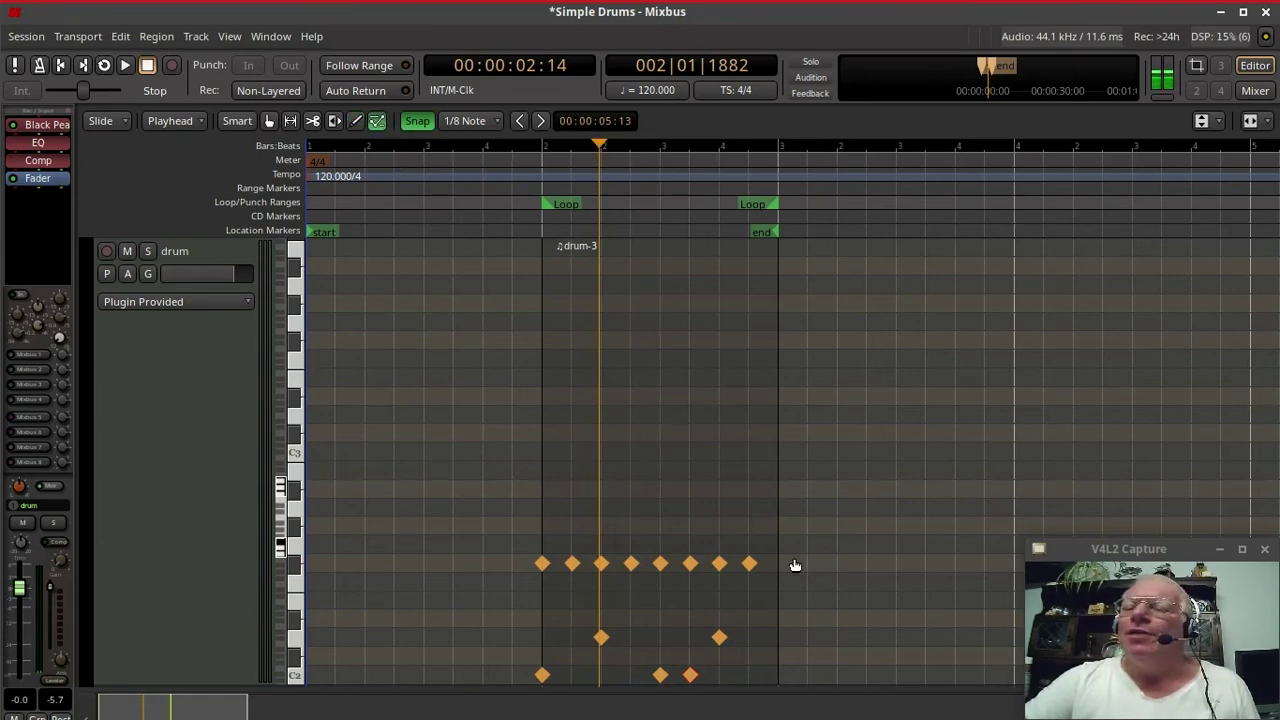
# Select the eight ClosedHat notes and open the Transform dialog for them
pyautogui.moveTo(762, 572); pyautogui.dragTo(529, 582)
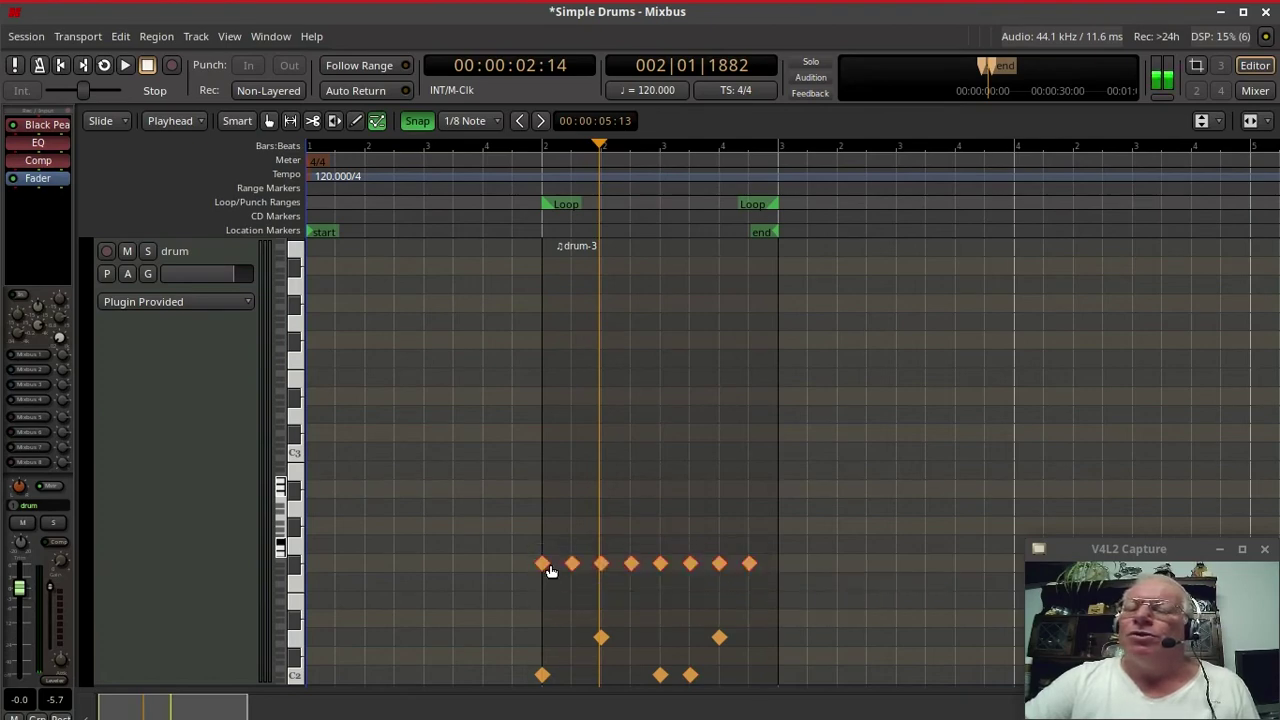
pyautogui.rightClick(540, 566)
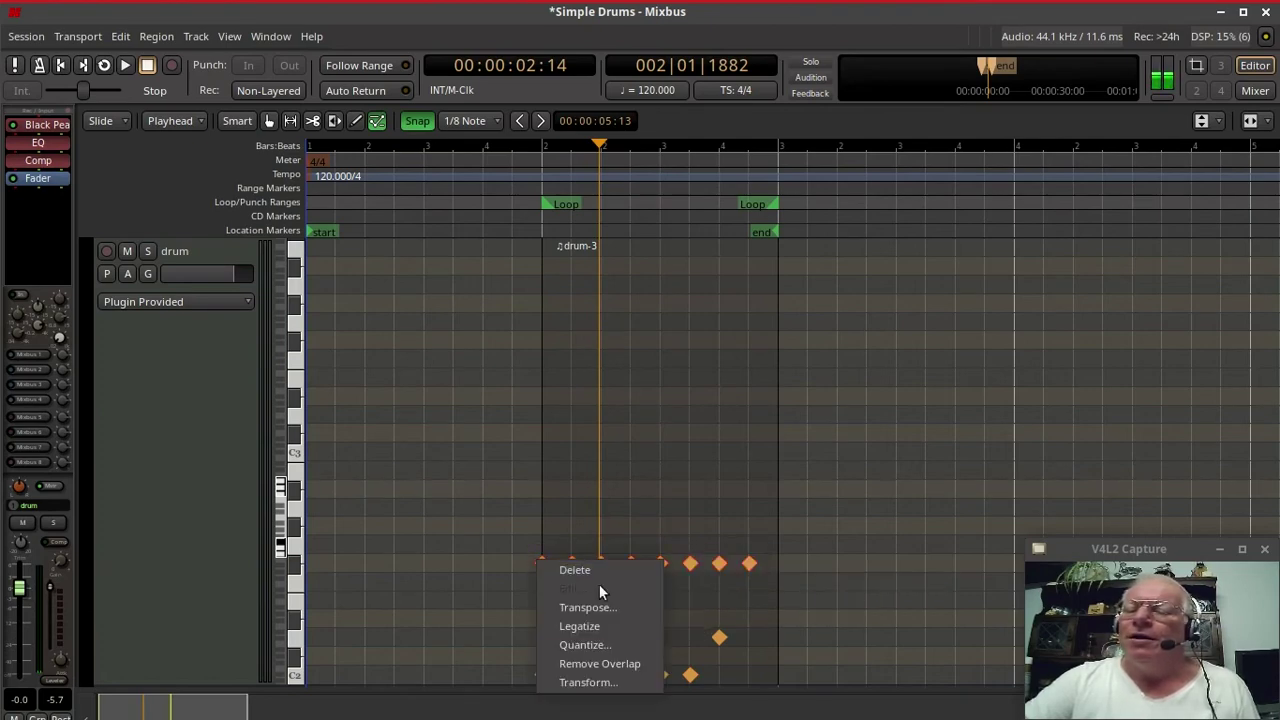
pyautogui.click(609, 678)
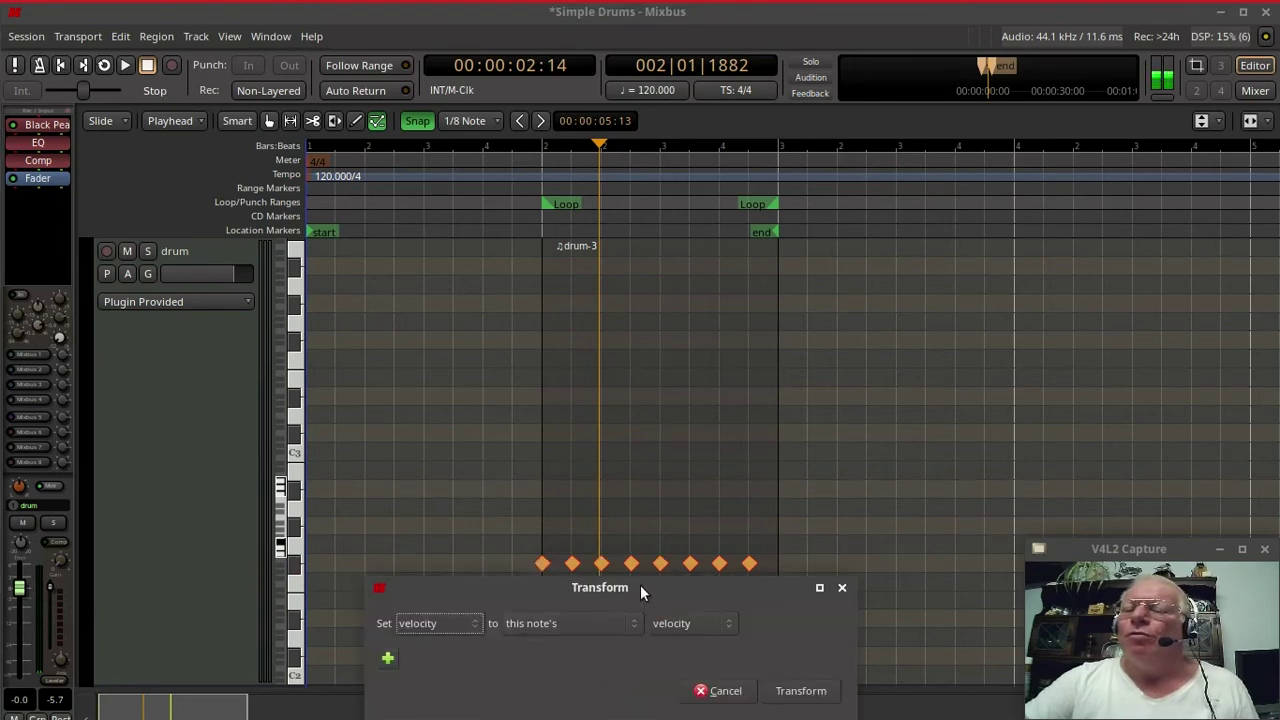
pyautogui.moveTo(640, 586); pyautogui.dragTo(613, 303)
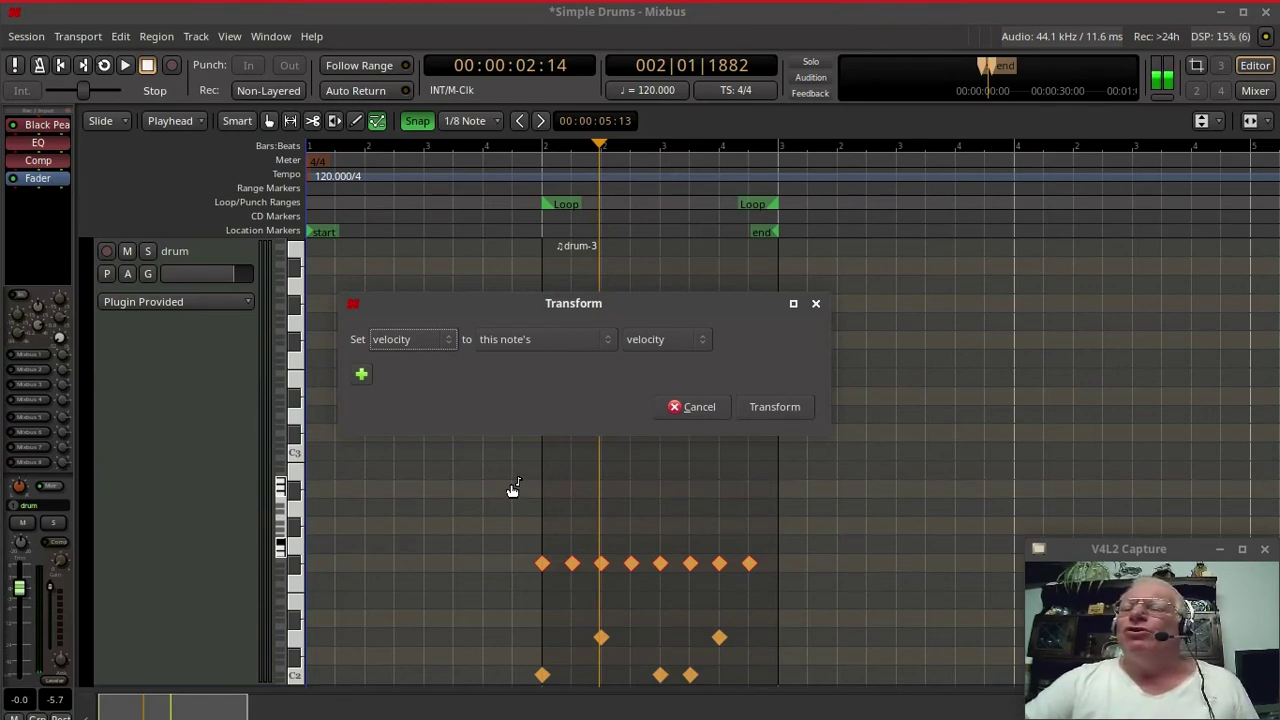
# Transform their velocity to a random number from 50 to 60
pyautogui.click(413, 340)
pyautogui.click(413, 340)
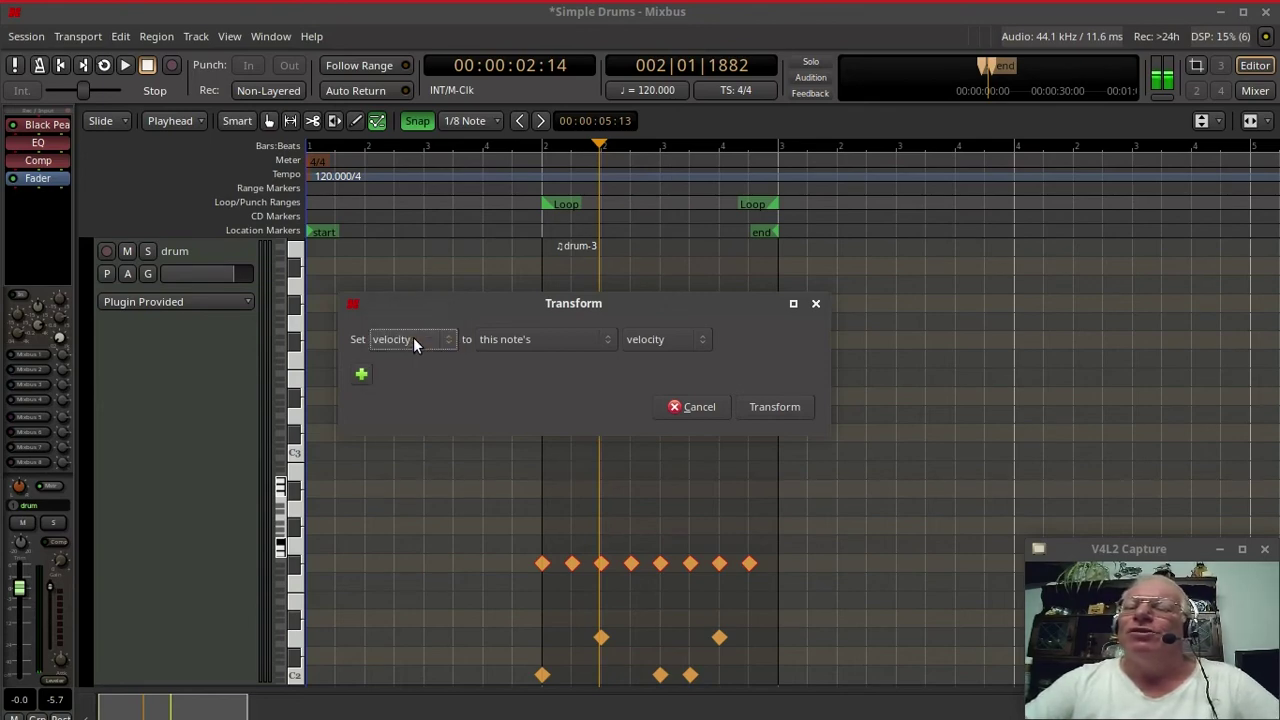
pyautogui.click(568, 337)
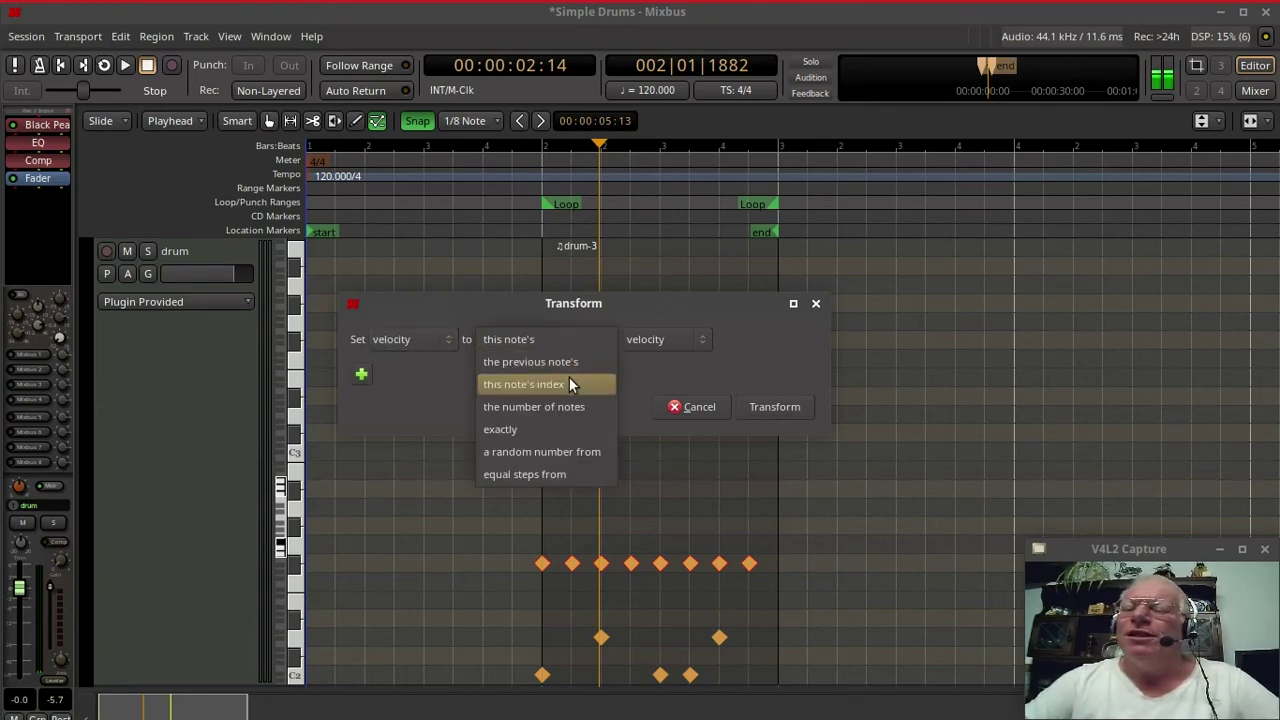
pyautogui.click(569, 452)
pyautogui.click(645, 338)
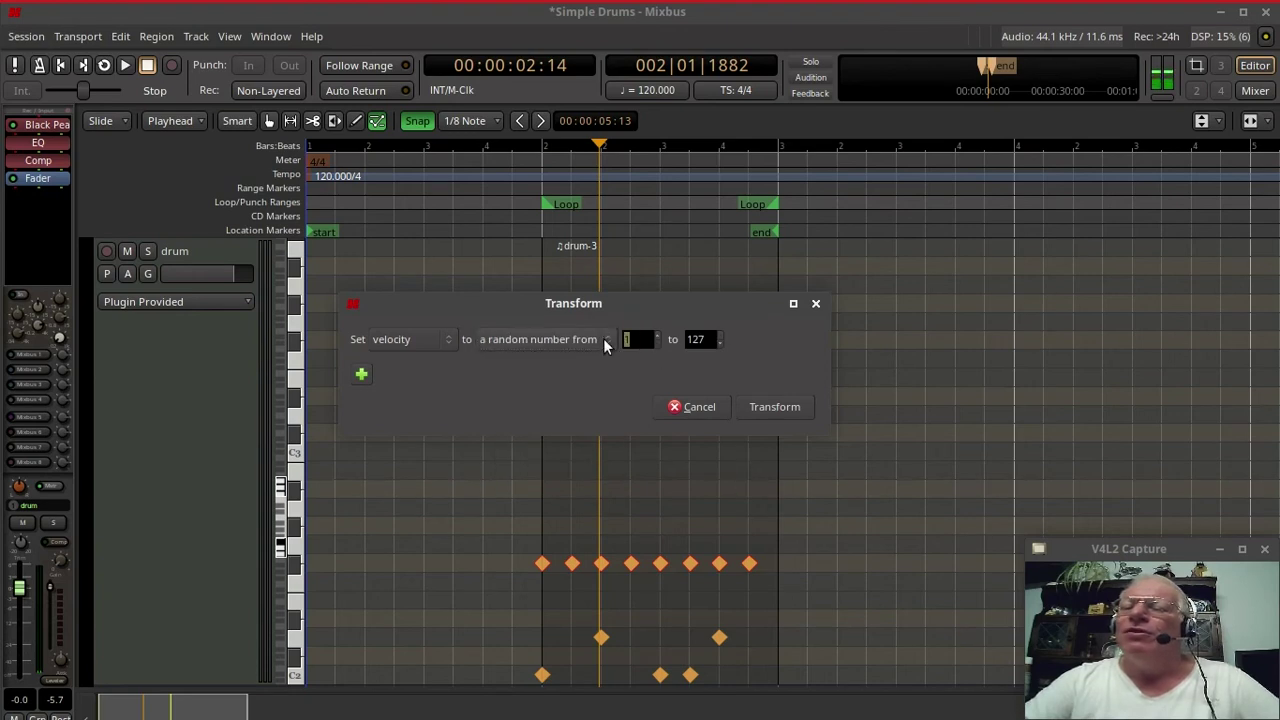
pyautogui.doubleClick(636, 340)
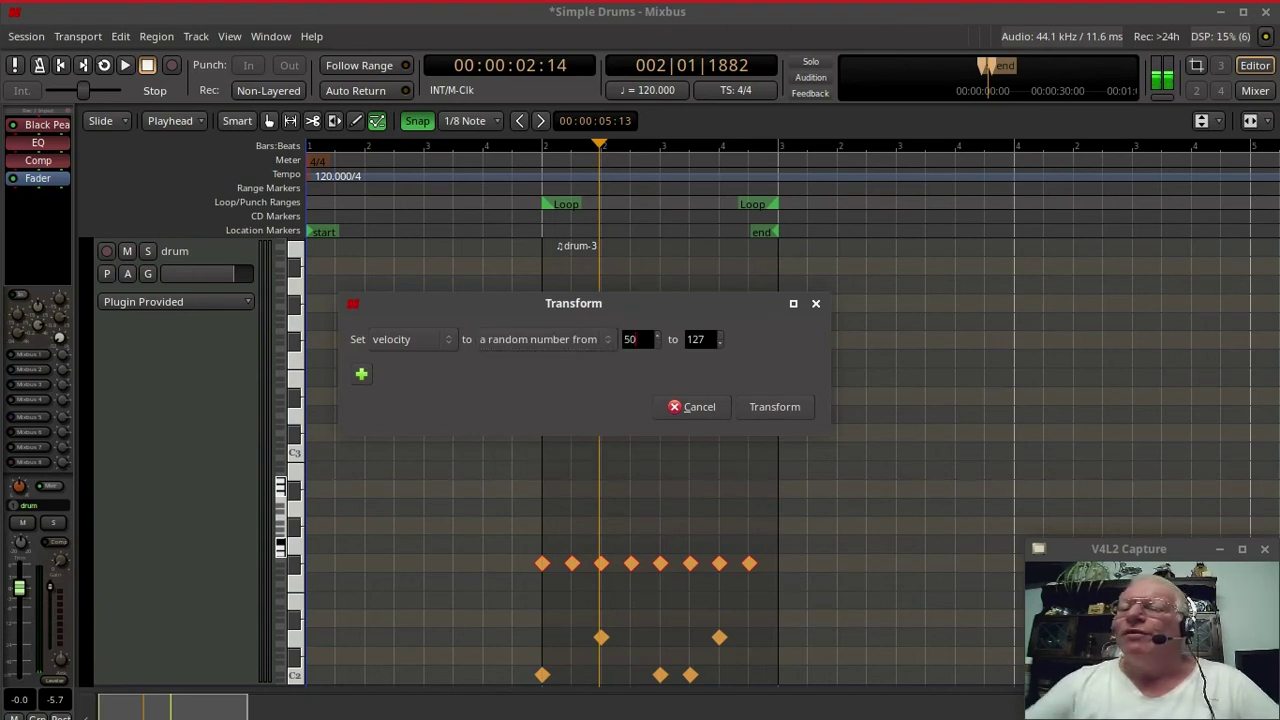
pyautogui.doubleClick(710, 342)
pyautogui.write('60')
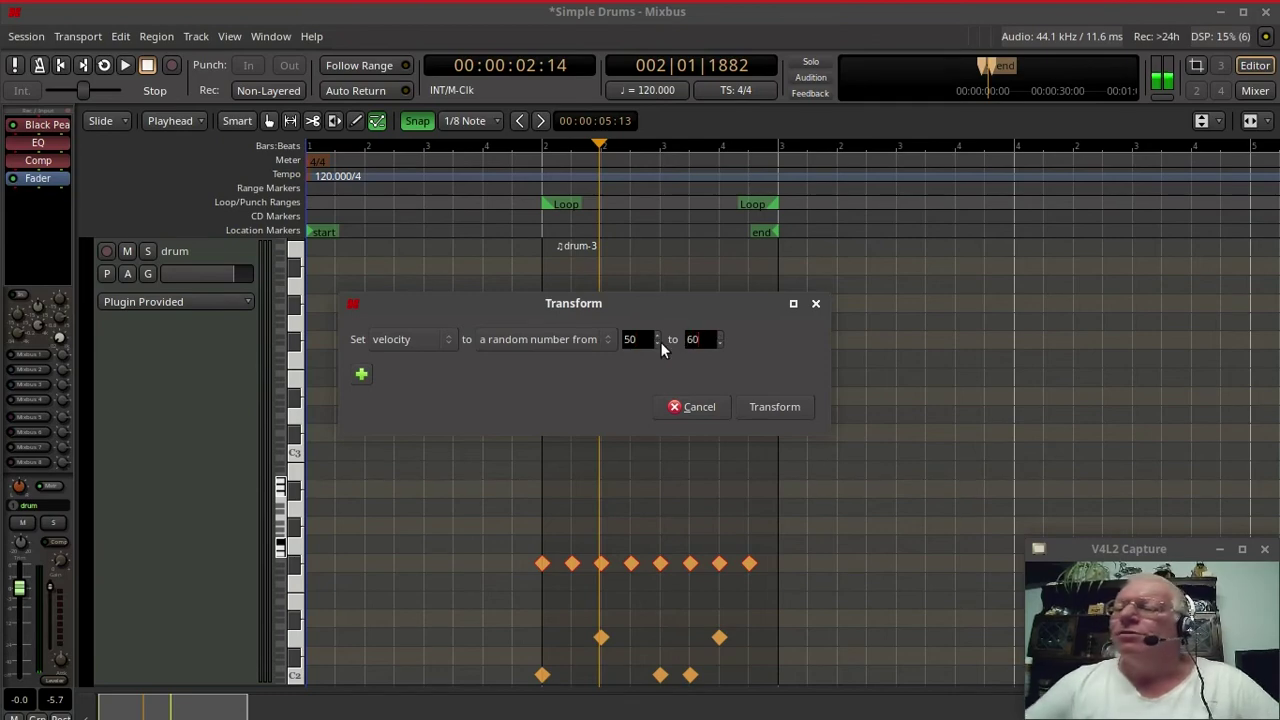
pyautogui.click(776, 410)
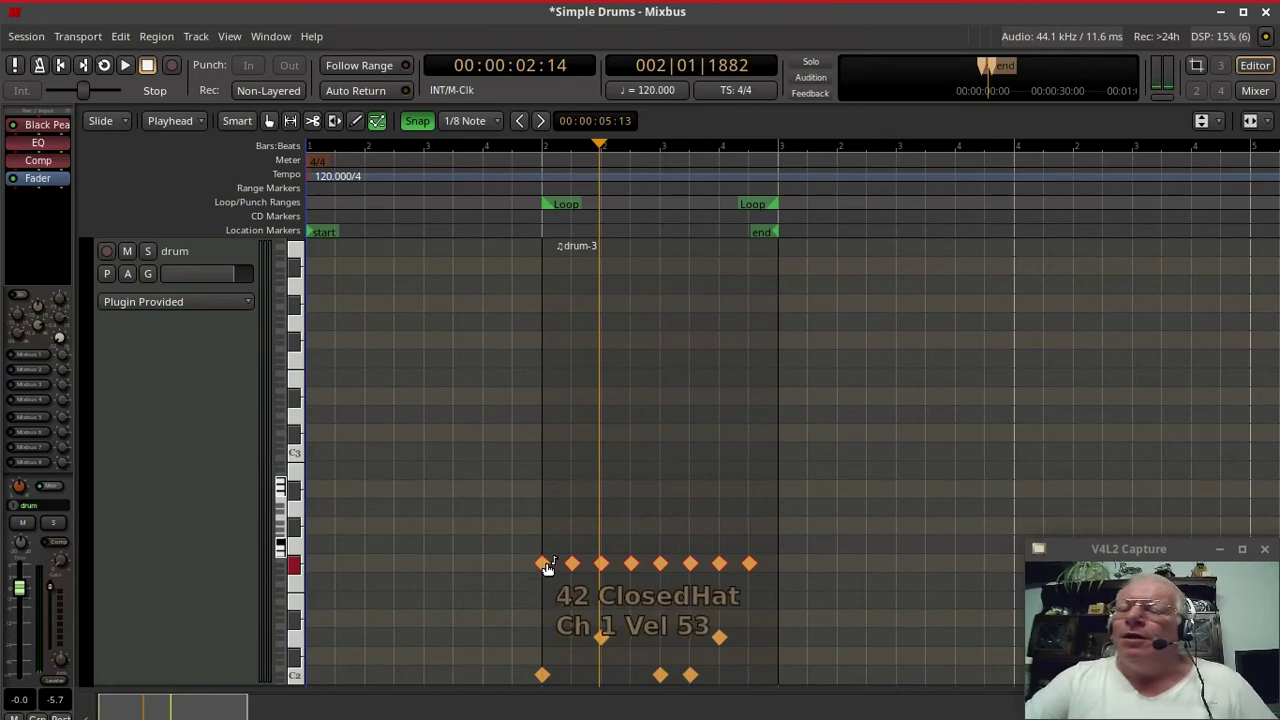
# Lower the beat-3 kick note's velocity from 64 to 51, then audition the loop
pyautogui.moveTo(634, 565)
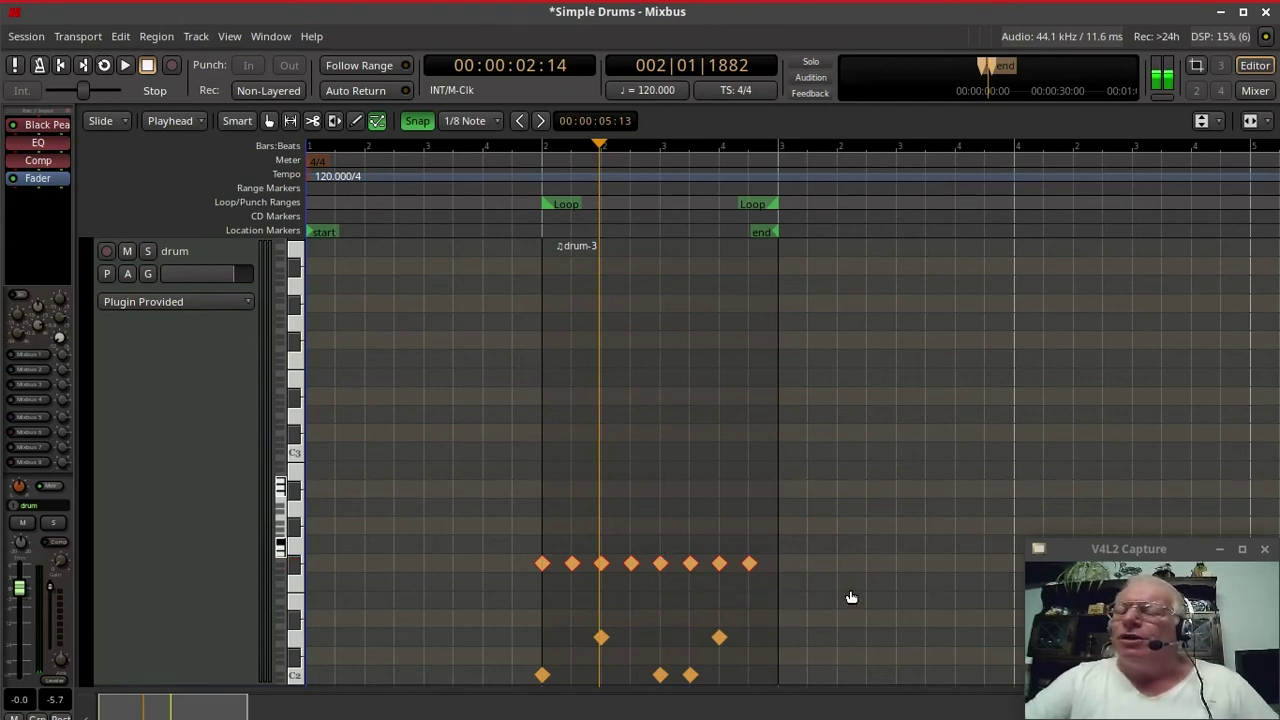
pyautogui.moveTo(656, 678)
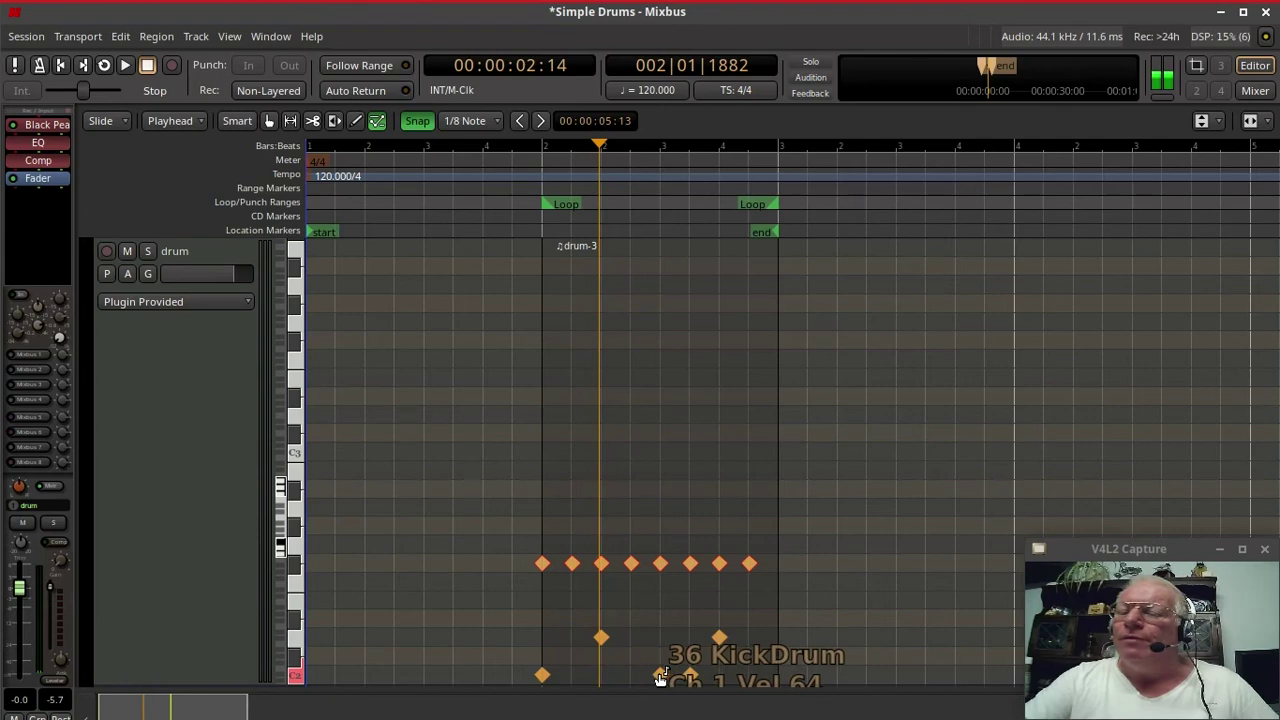
pyautogui.scroll(-1, 660, 678)
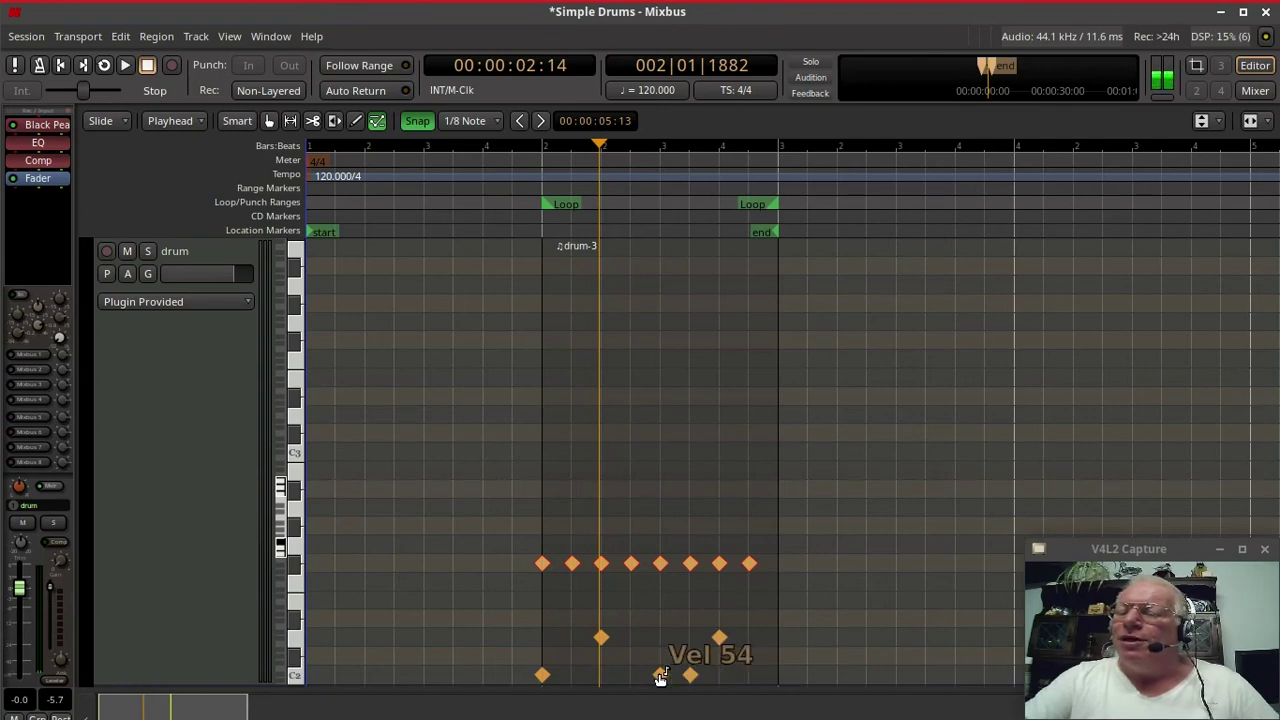
pyautogui.scroll(-3, 660, 678)
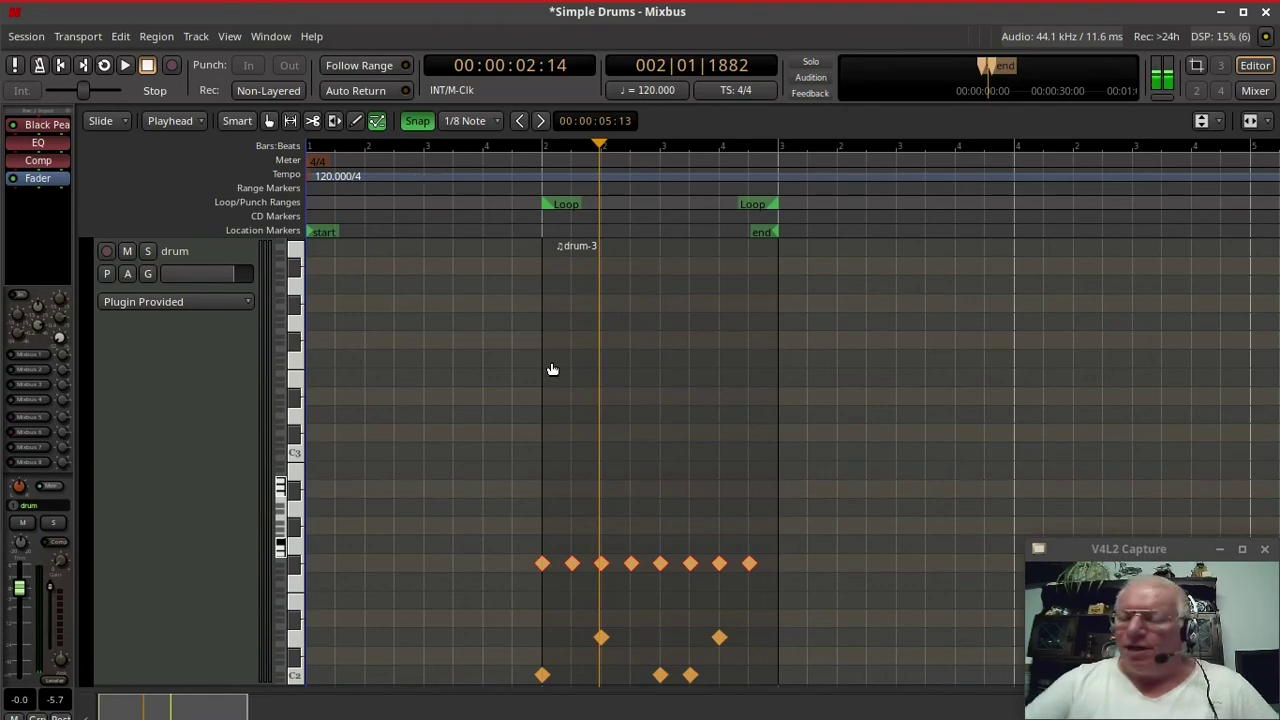
pyautogui.press('l')
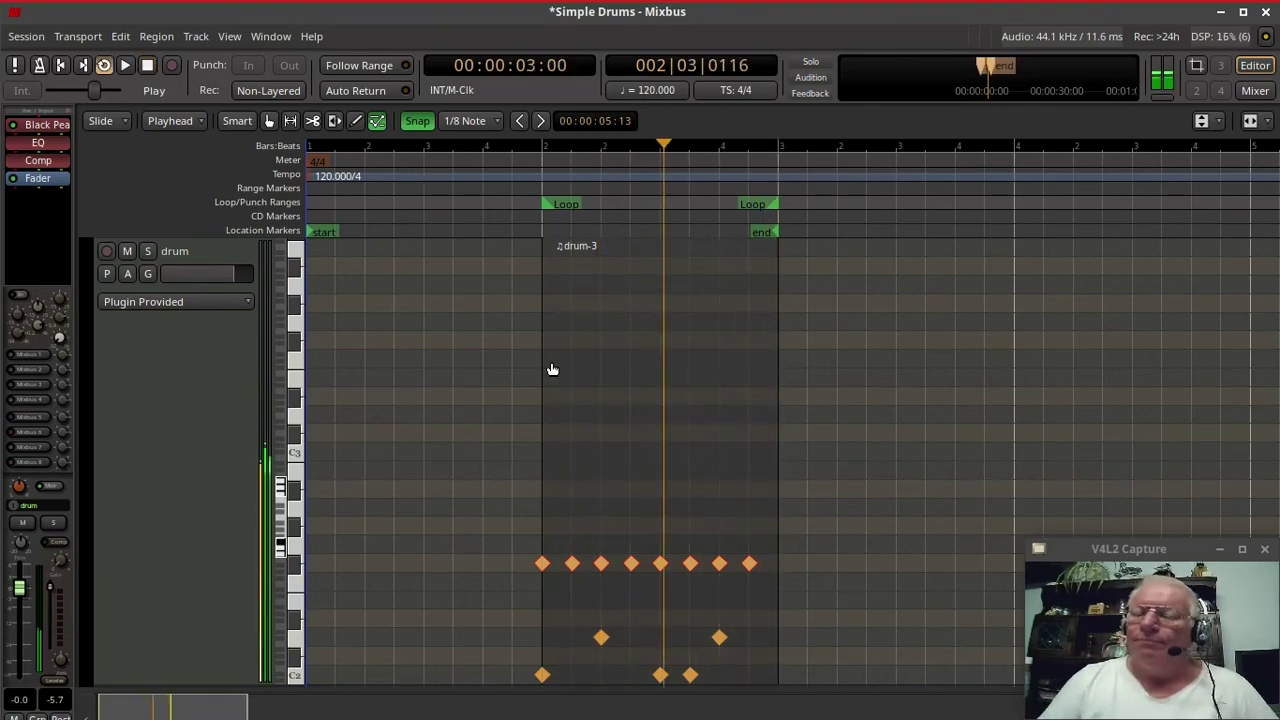
pyautogui.press('space')
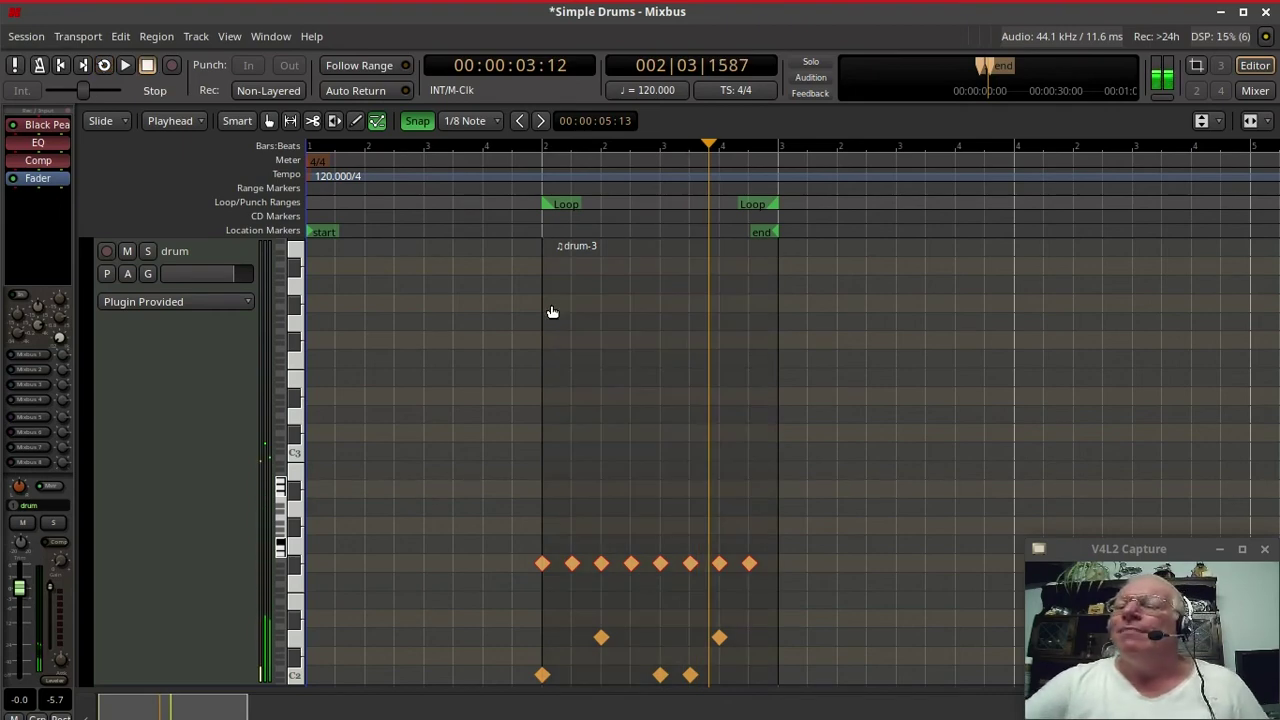
# Select drum-3 with the Grab tool and Multi-Duplicate it 90 times
pyautogui.click(269, 120)
pyautogui.click(600, 338)
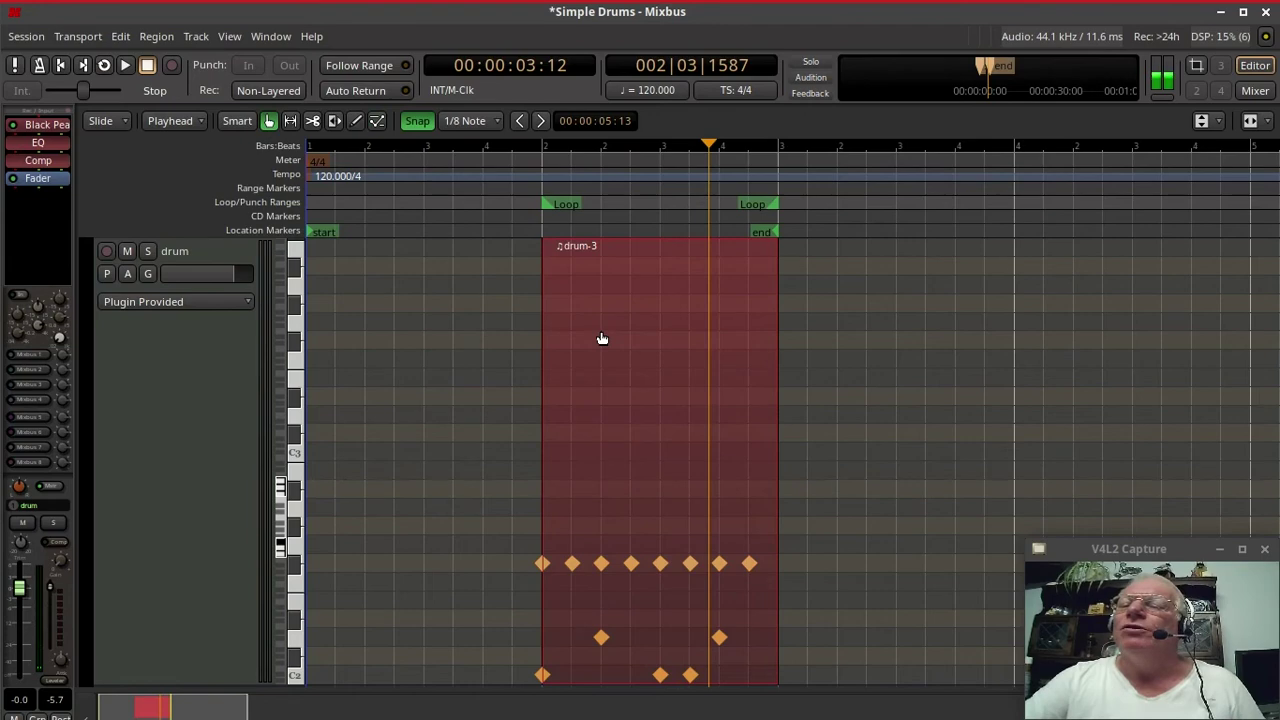
pyautogui.rightClick(602, 338)
pyautogui.moveTo(611, 338)
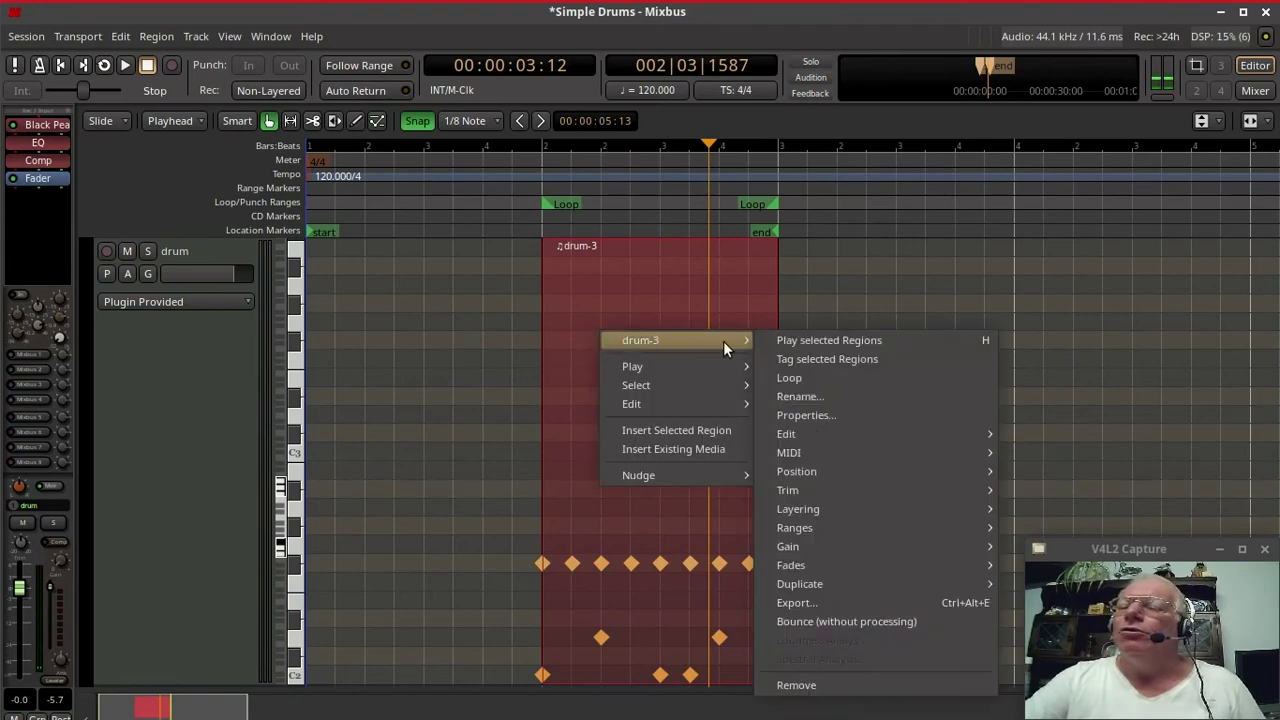
pyautogui.moveTo(861, 583)
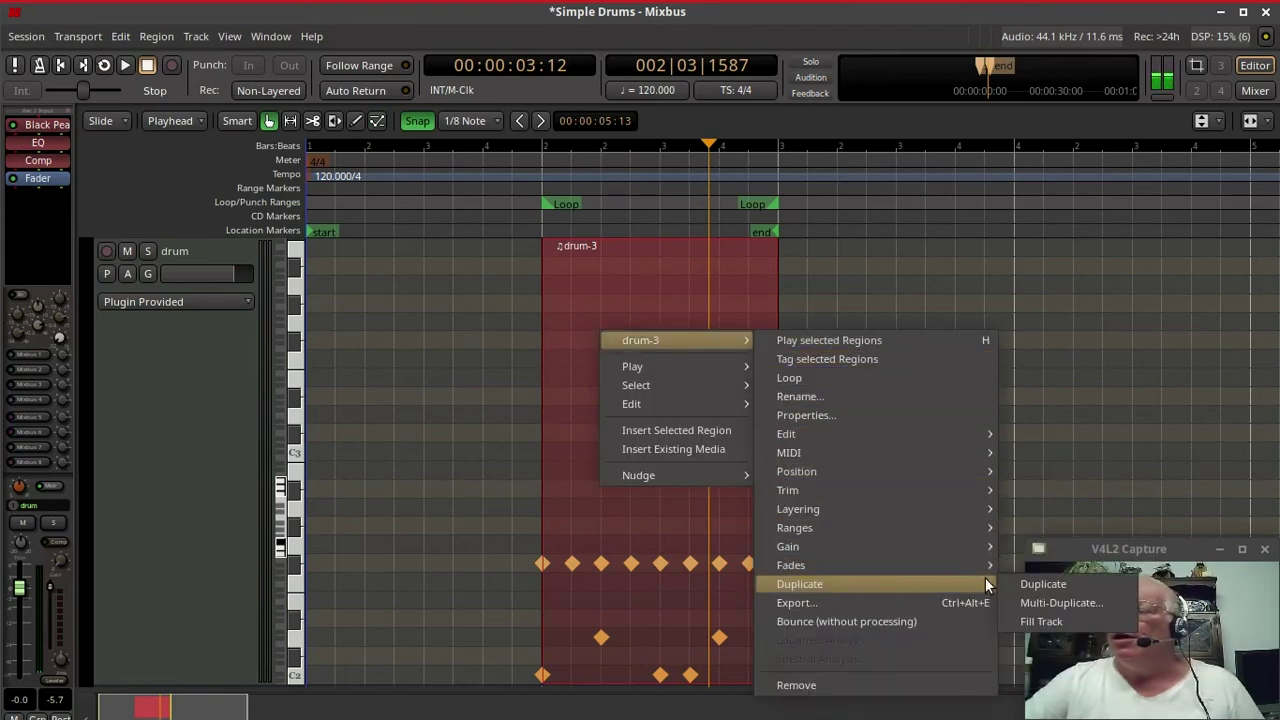
pyautogui.click(1052, 602)
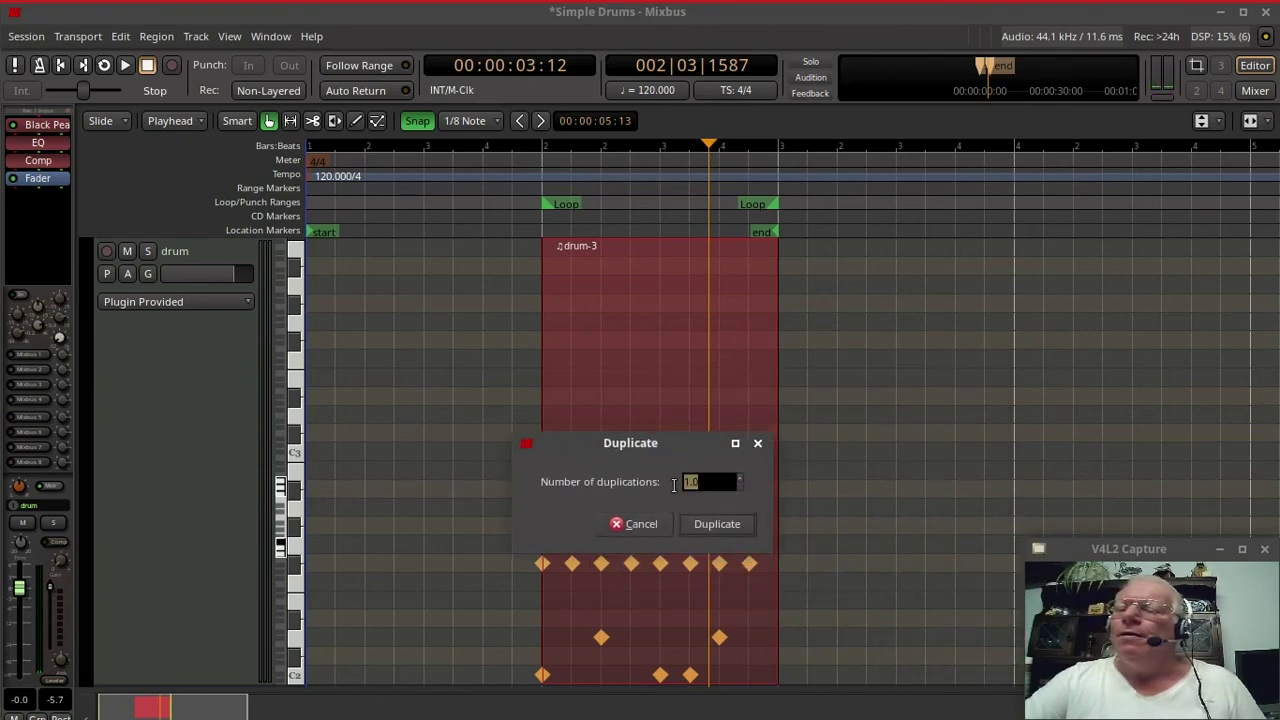
pyautogui.write('90')
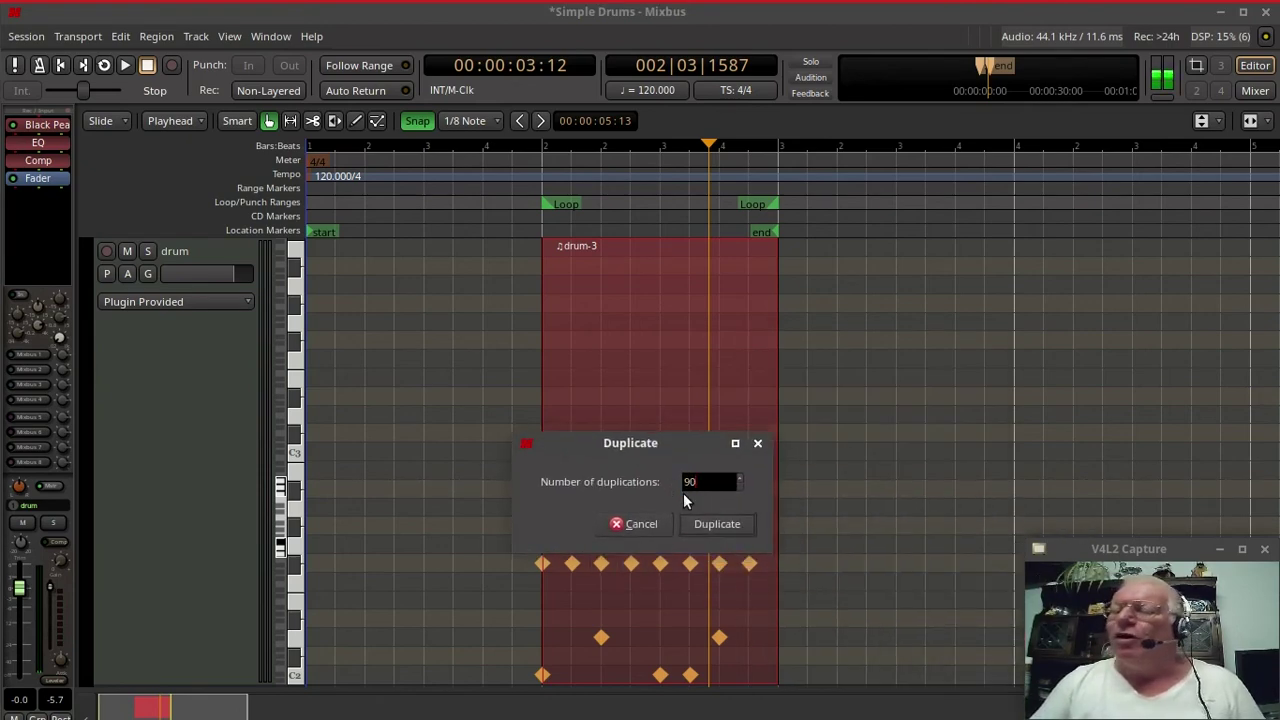
pyautogui.click(724, 521)
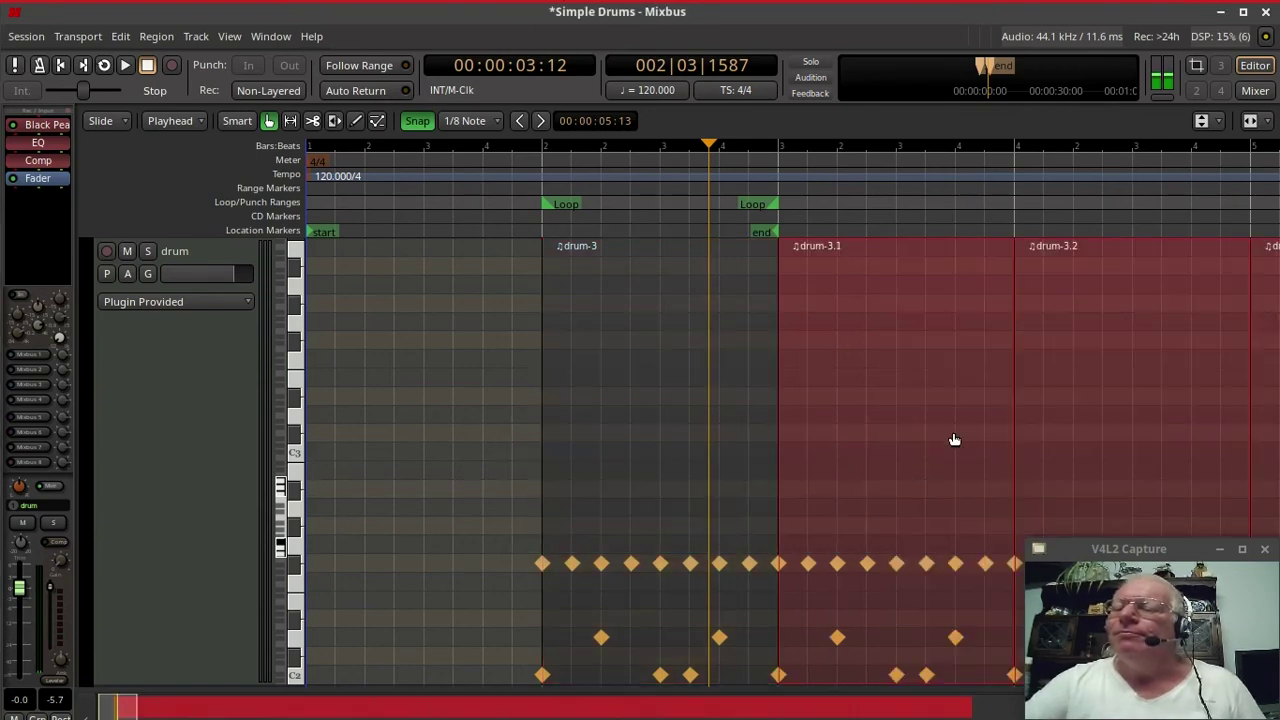
# Play the duplicated drum beat from the start, save the Simple Drums session, and stop near bar 9
pyautogui.press('space')
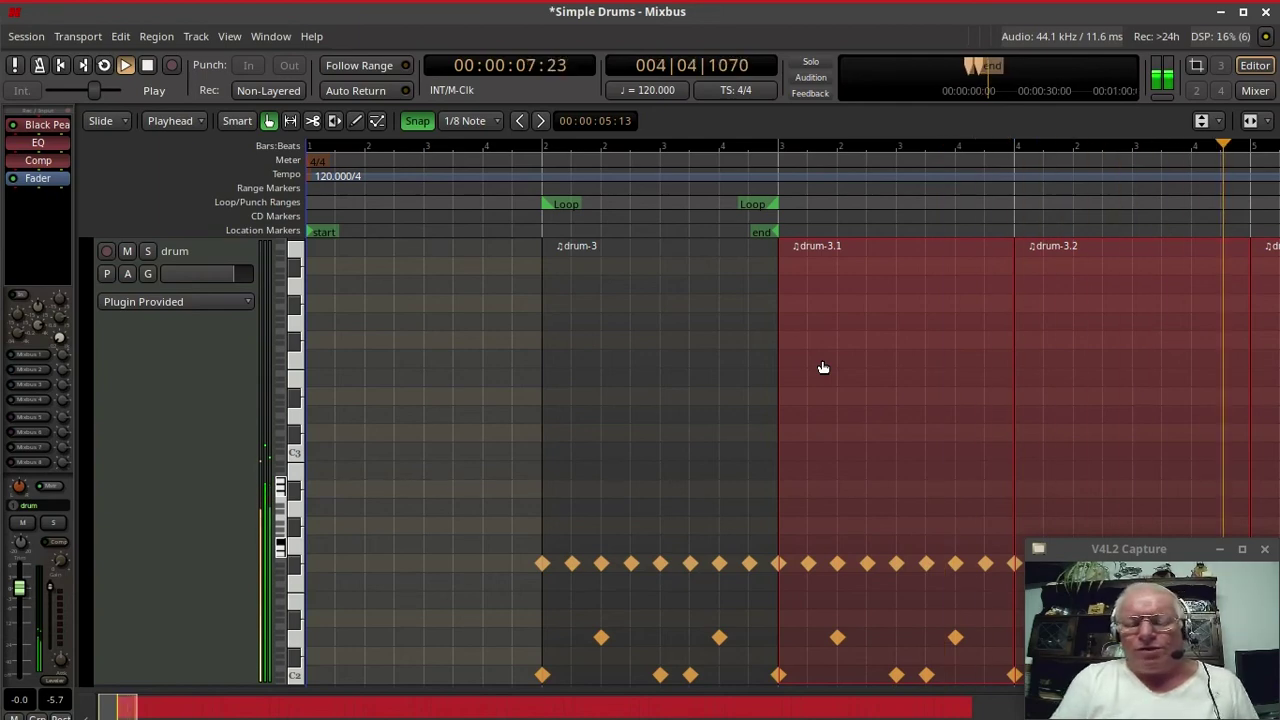
pyautogui.hotkey('ctrl', 's')
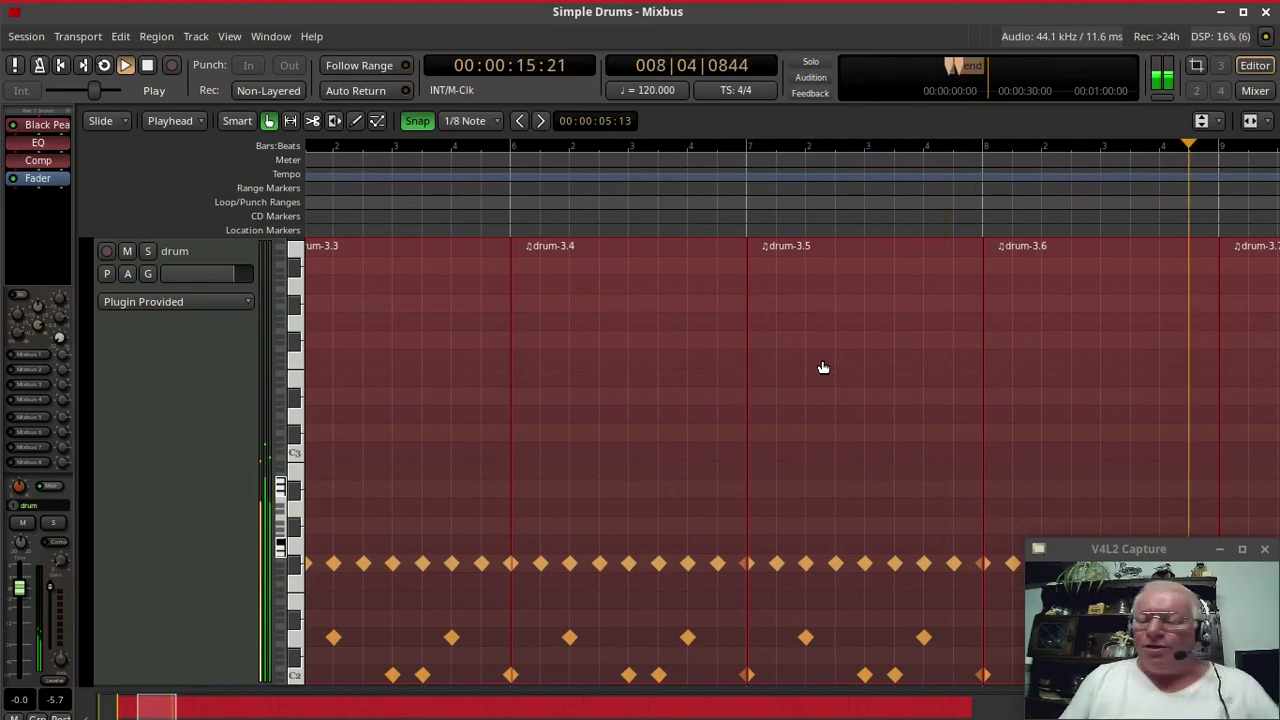
pyautogui.press('space')
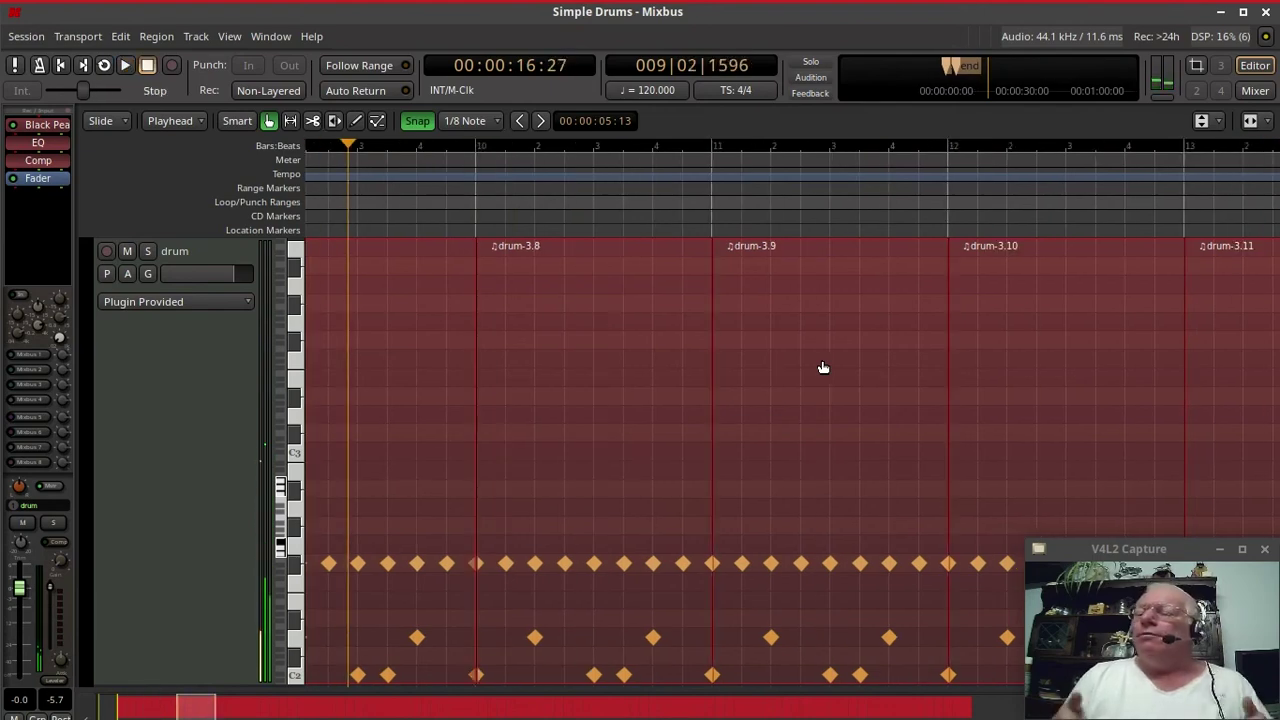